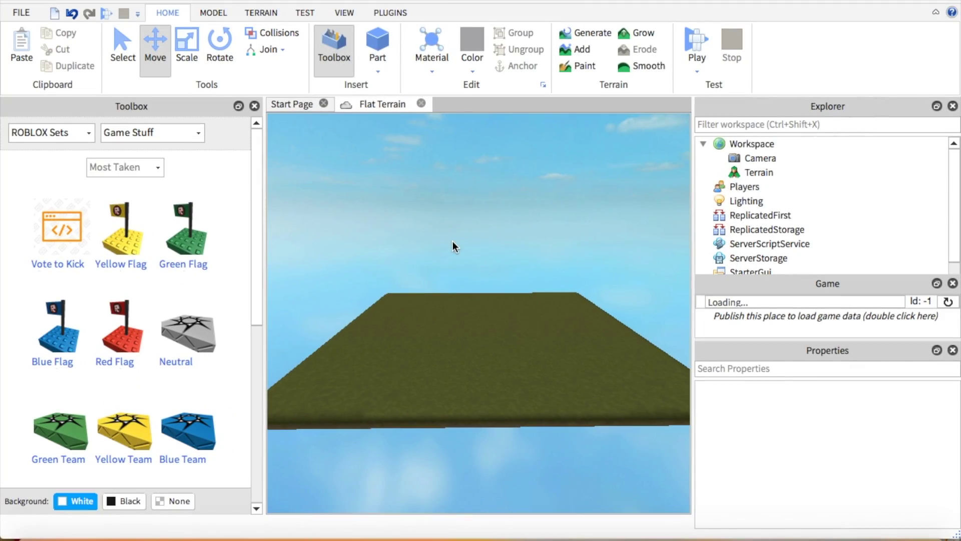
right_drag(452, 243, 453, 242)
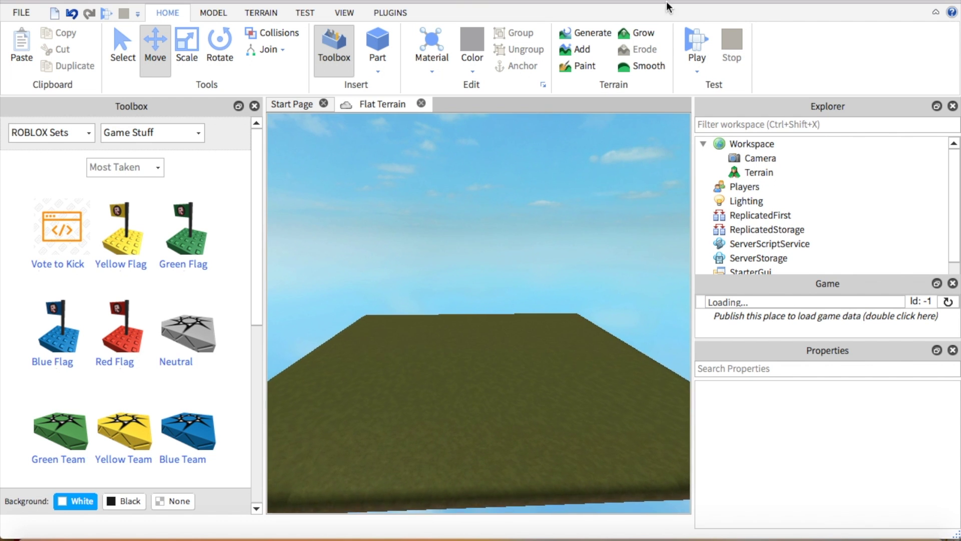
right_drag(560, 233, 560, 233)
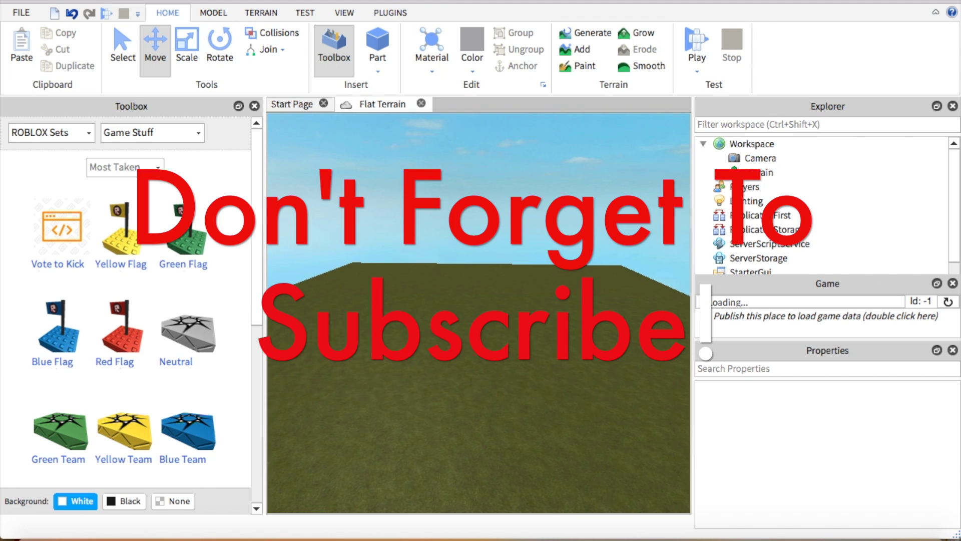
scroll(560, 232, down, 3)
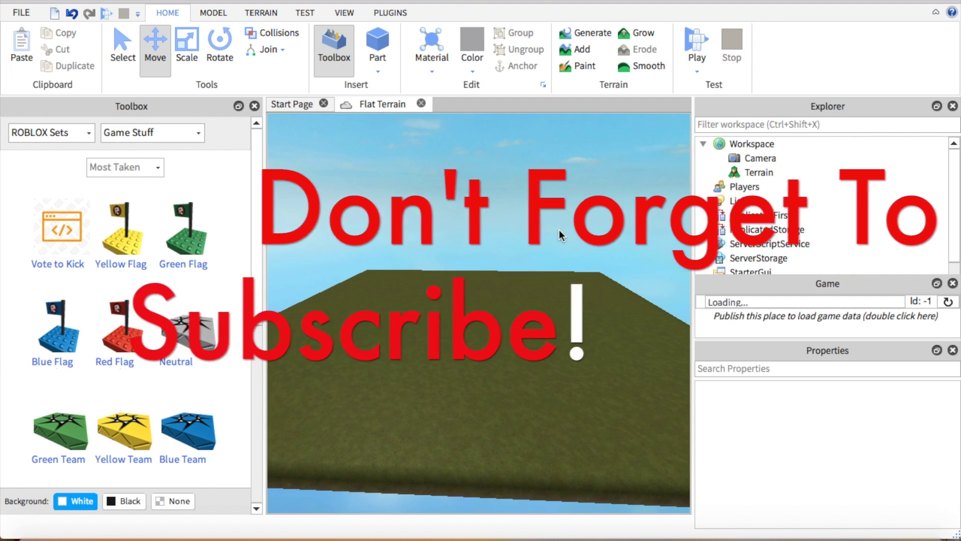
scroll(560, 232, up, 1)
right_drag(558, 229, 558, 229)
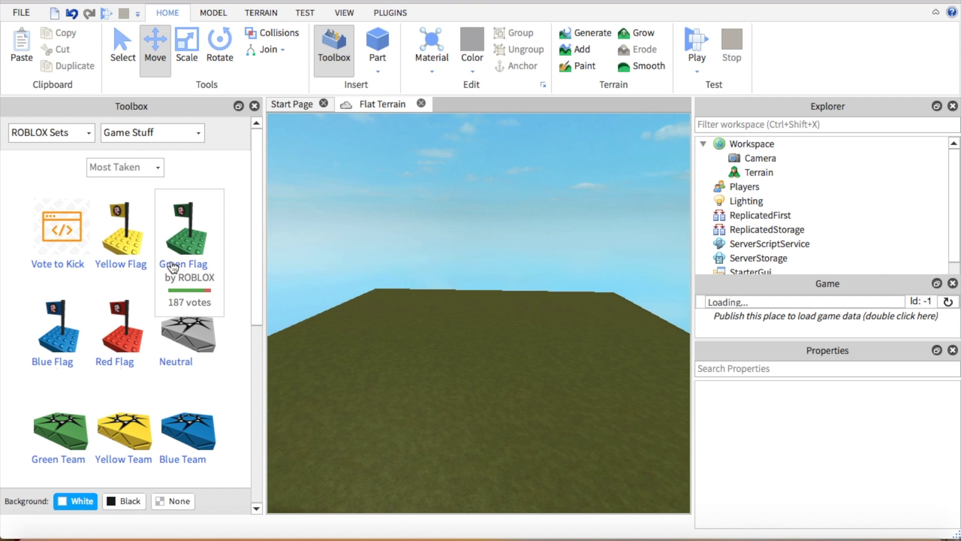
Step: Switch the Toolbox from ROBLOX Sets to the Models category
click(63, 132)
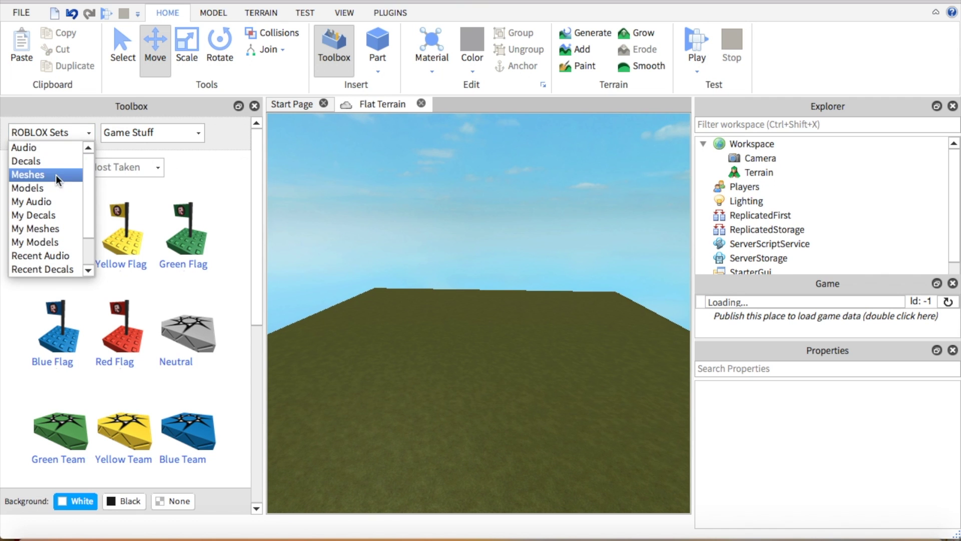
click(58, 186)
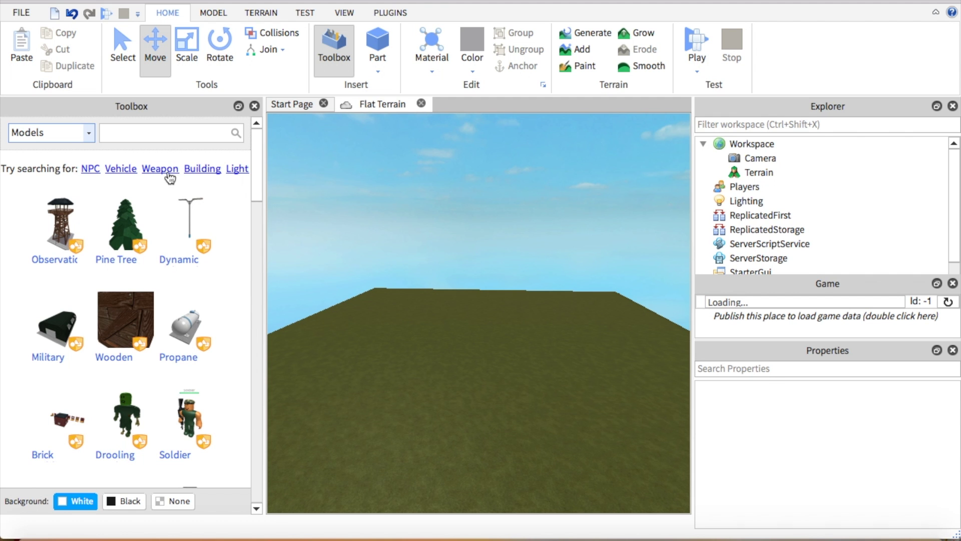
right_drag(350, 239, 351, 239)
key(w)
right_drag(437, 236, 436, 236)
key(s)
key(w)
key(s)
key(s)
key(w)
right_drag(367, 244, 368, 244)
right_drag(443, 252, 444, 252)
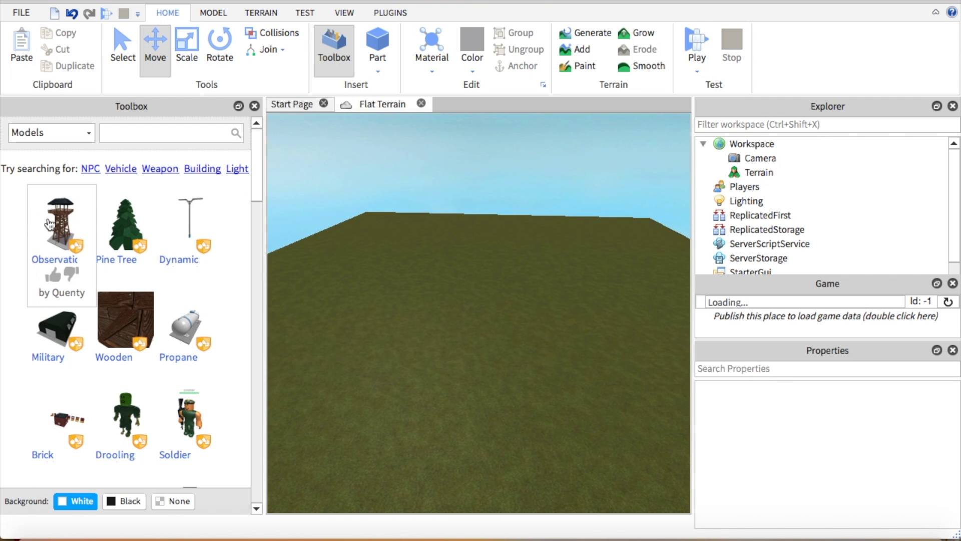
Step: Find the Purple Nebula sky among the Toolbox models and insert it as the place's skybox
scroll(118, 267, down, 6)
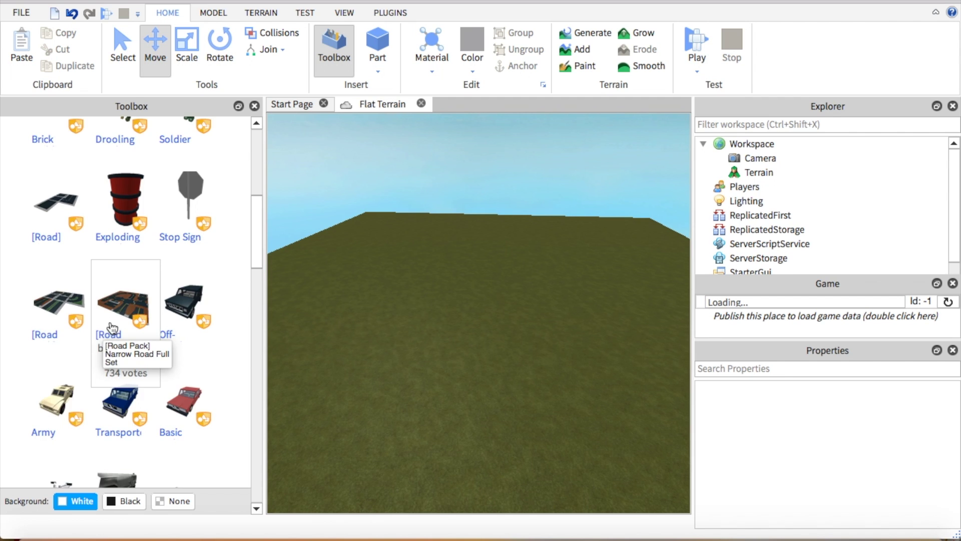
scroll(111, 328, down, 7)
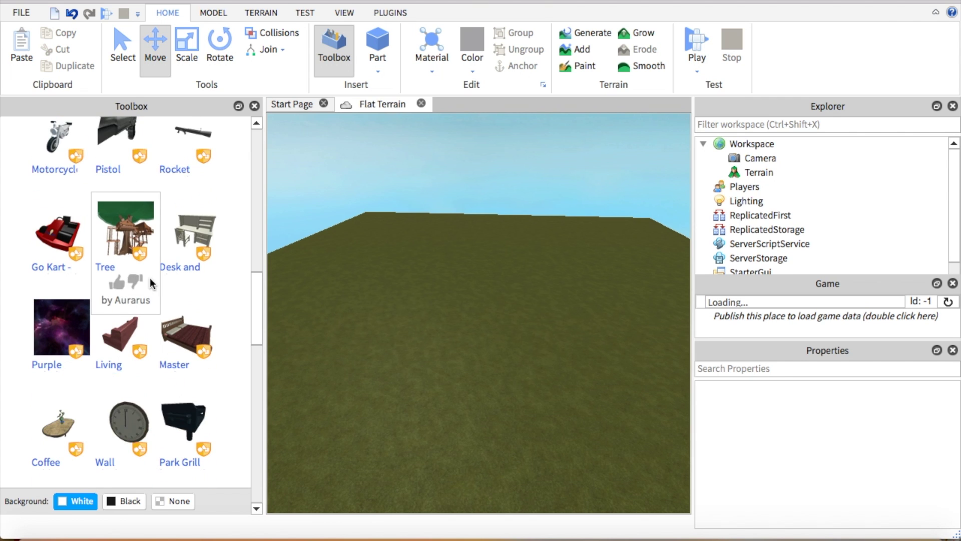
scroll(143, 285, down, 1)
drag(333, 201, 361, 184)
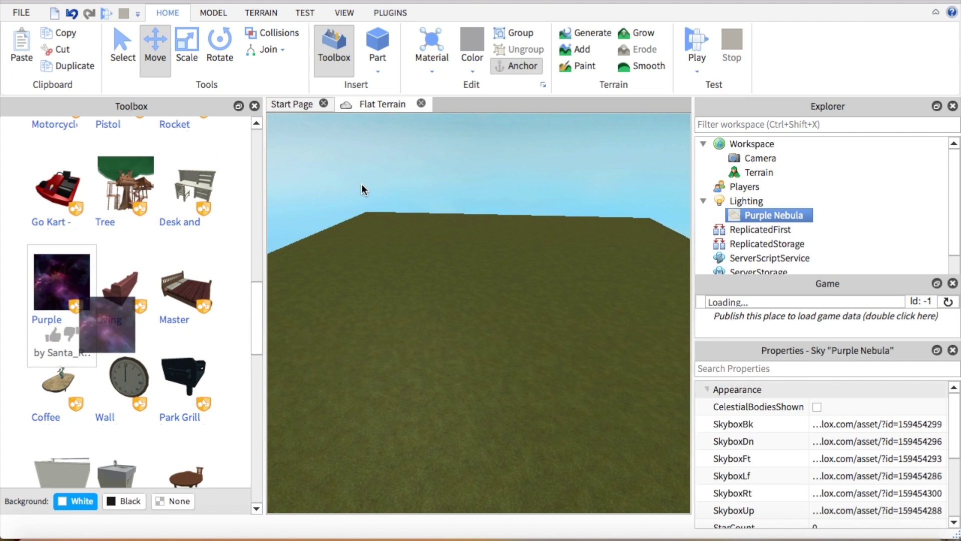
click(472, 265)
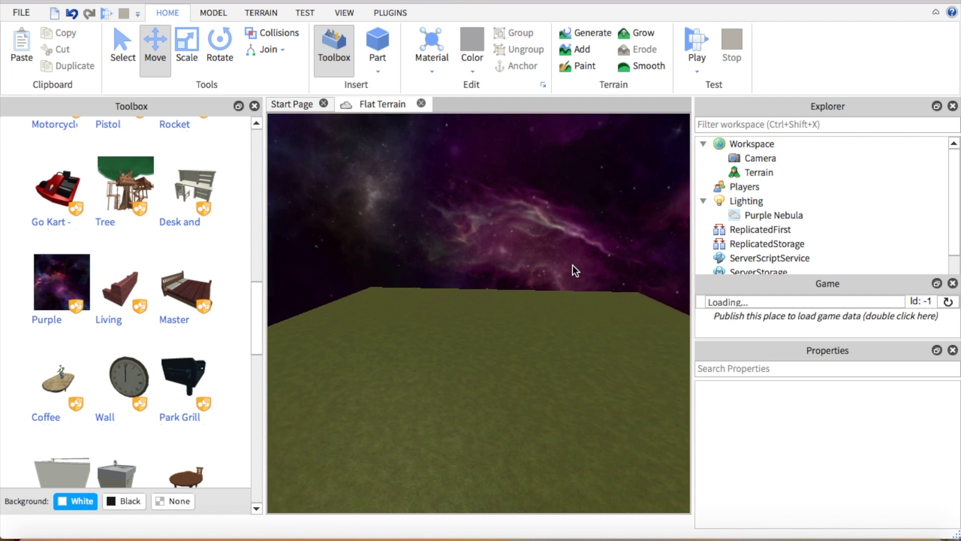
right_drag(573, 266, 573, 305)
Step: Insert the Treehouse model from the Toolbox onto the flat terrain
scroll(107, 214, down, 3)
scroll(107, 214, up, 8)
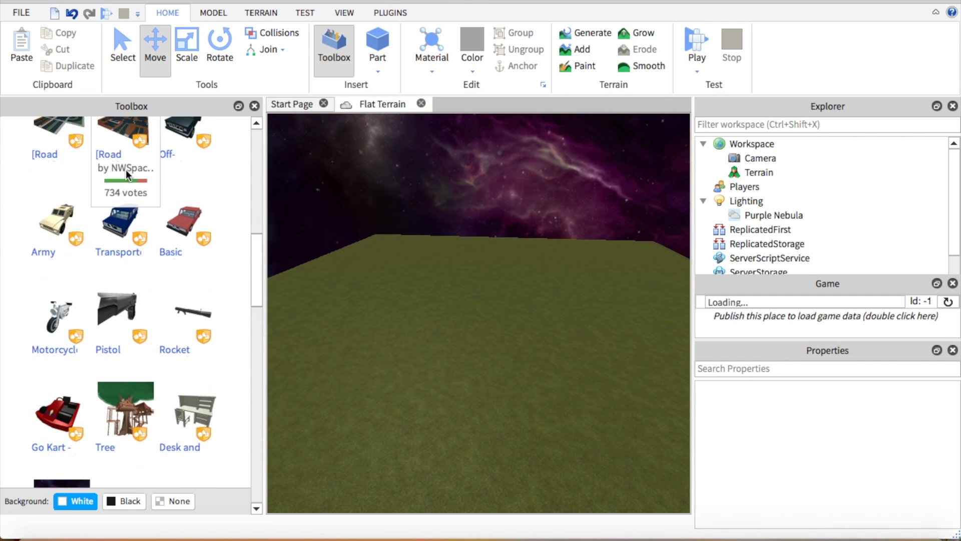
scroll(126, 169, down, 2)
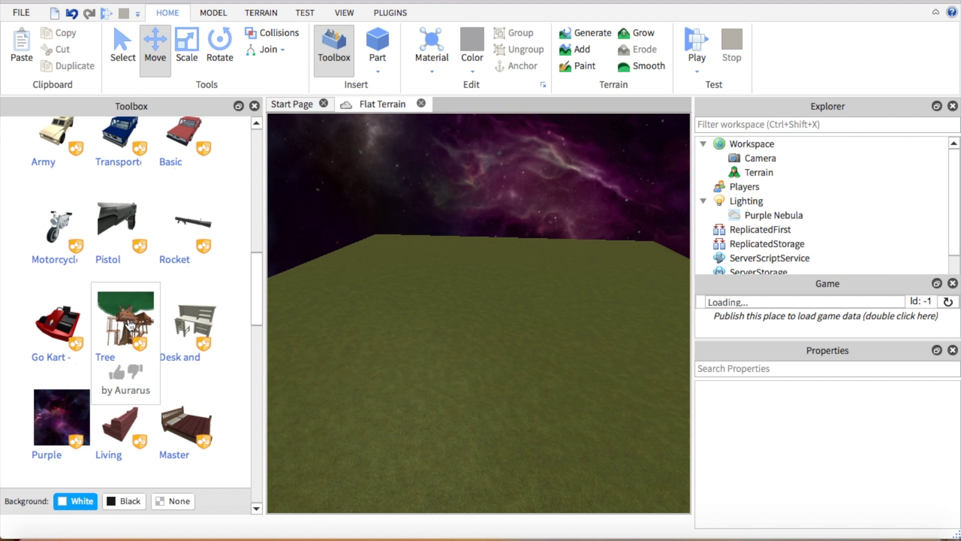
drag(470, 267, 458, 317)
click(434, 313)
Step: Move the treehouse to the edge of the terrain and deselect it
right_drag(459, 317, 437, 226)
key(s)
key(w)
drag(470, 253, 551, 290)
click(405, 287)
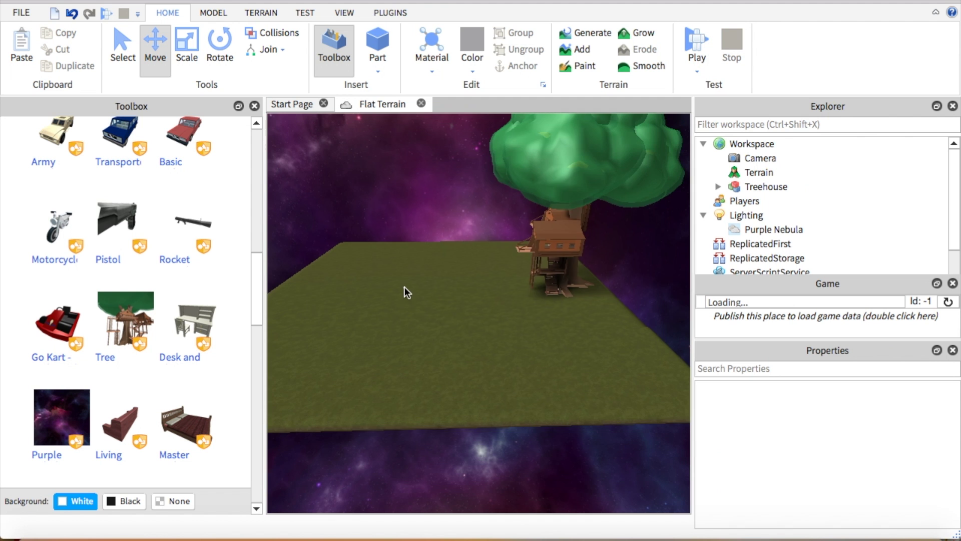
Step: Examine the treehouse and its placement on the terrain from the front and from above
right_drag(406, 281, 407, 281)
key(s)
key(a)
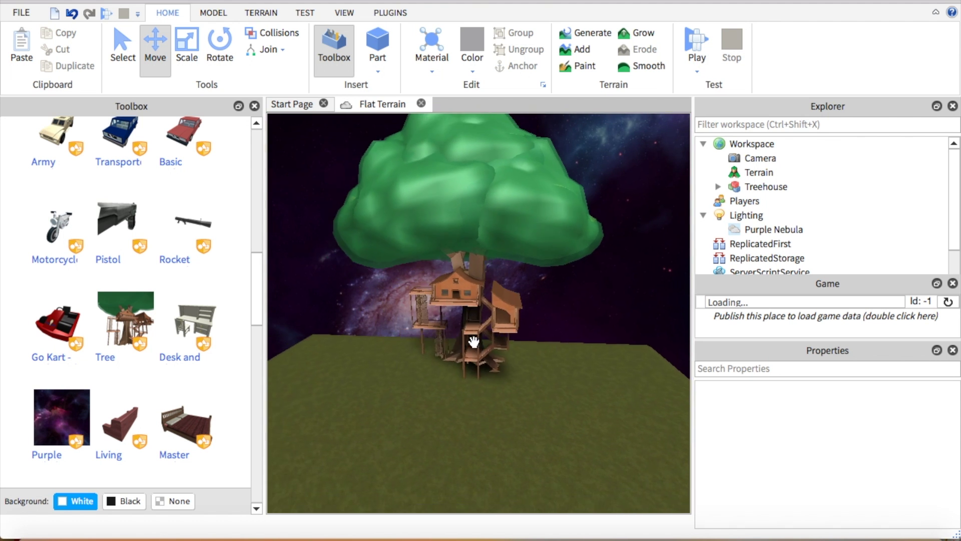
right_drag(470, 341, 471, 340)
click(609, 275)
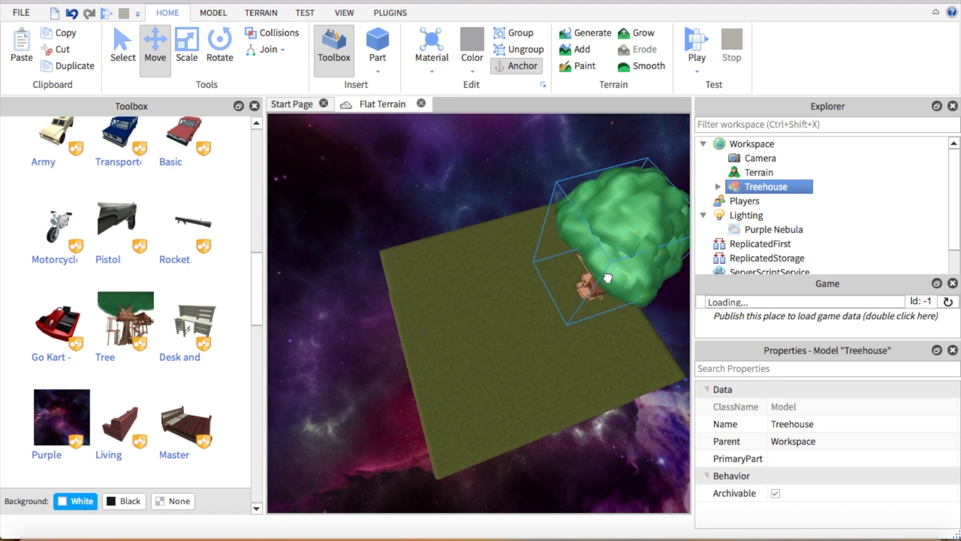
click(510, 219)
right_drag(509, 218, 509, 218)
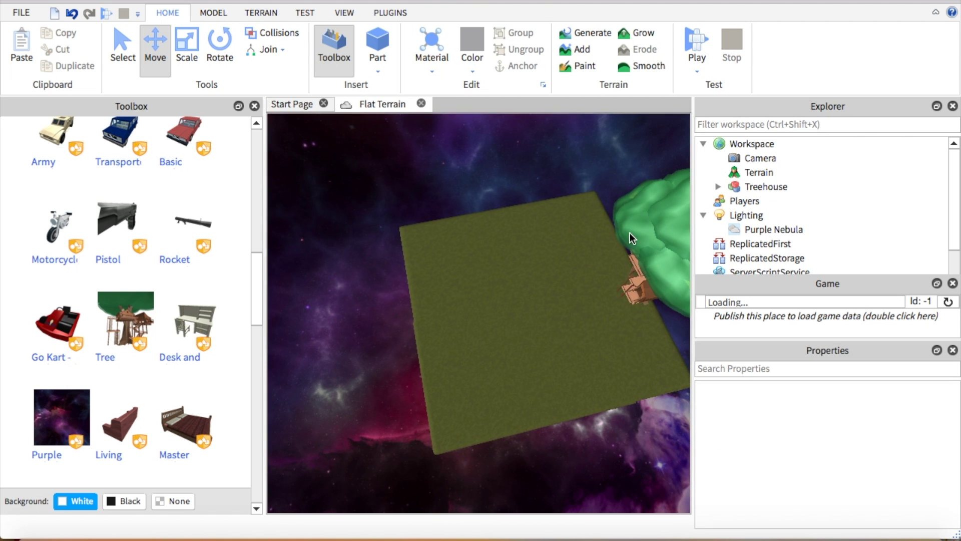
right_drag(594, 265, 563, 265)
Step: Copy the treehouse, paste a duplicate, and position the duplicate at the terrain's edge
click(515, 262)
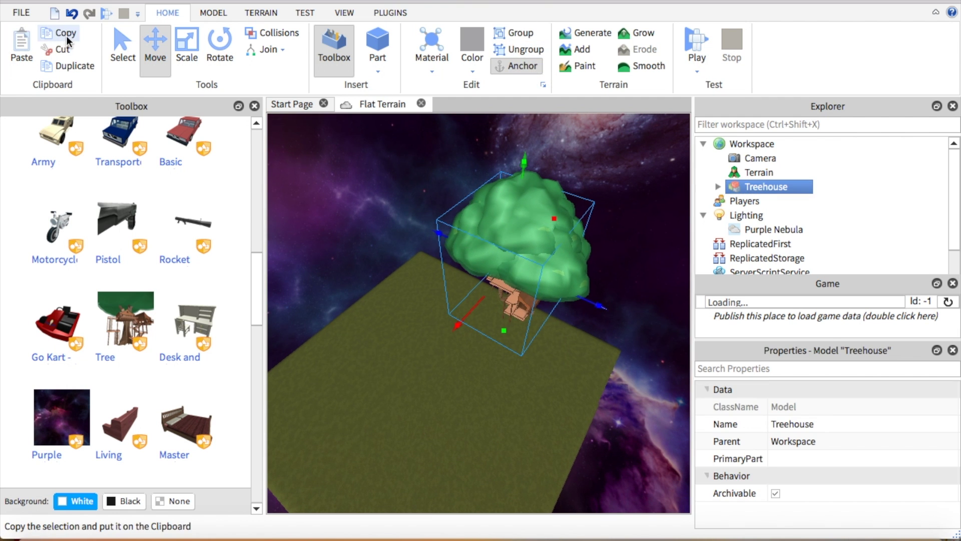
click(26, 44)
drag(474, 233, 506, 339)
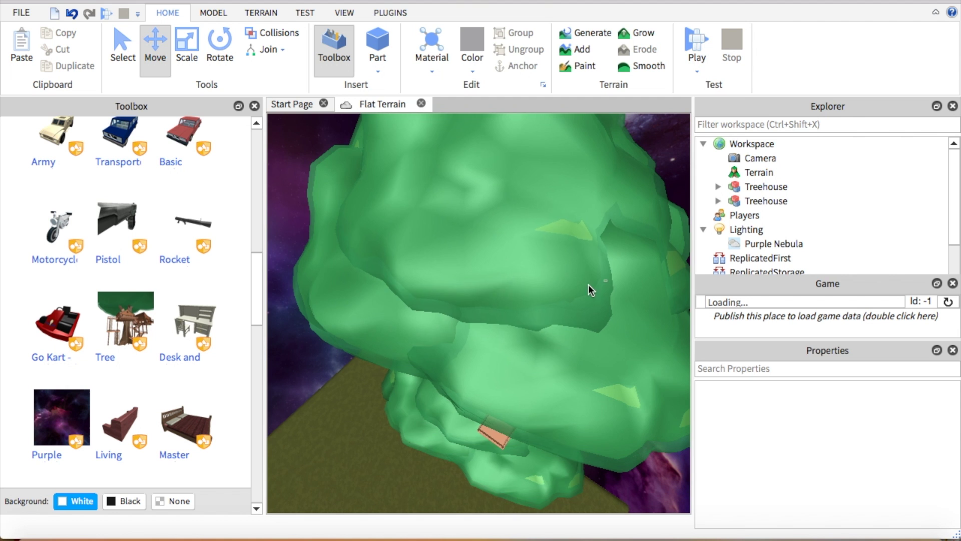
scroll(499, 304, down, 5)
drag(499, 304, 476, 316)
right_drag(476, 315, 476, 316)
drag(476, 316, 566, 116)
click(439, 196)
scroll(446, 191, up, 3)
right_drag(445, 190, 445, 191)
key(w)
key(w)
right_drag(533, 251, 533, 253)
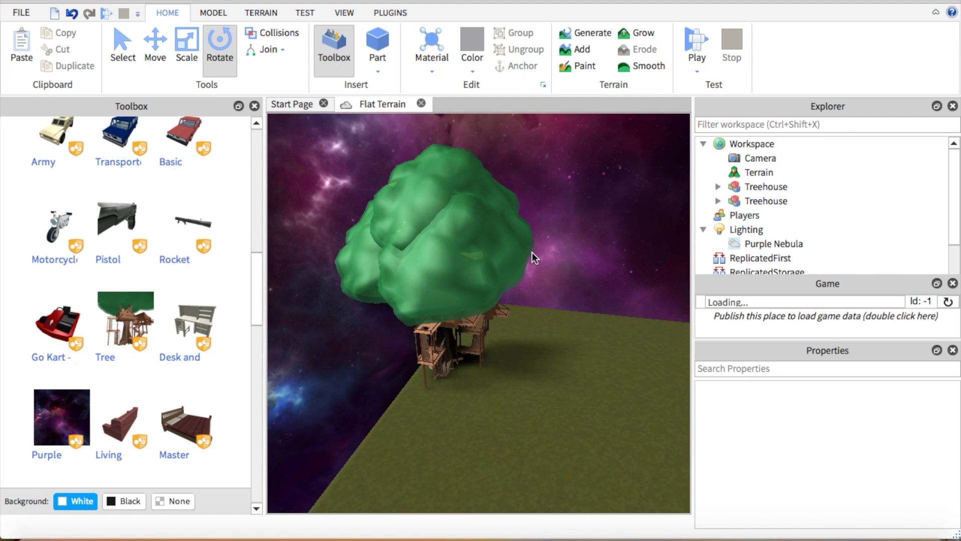
Step: Browse the Weapons set under ROBLOX Sets in the Toolbox
scroll(82, 247, up, 3)
scroll(80, 246, up, 3)
scroll(80, 246, down, 5)
scroll(80, 246, up, 10)
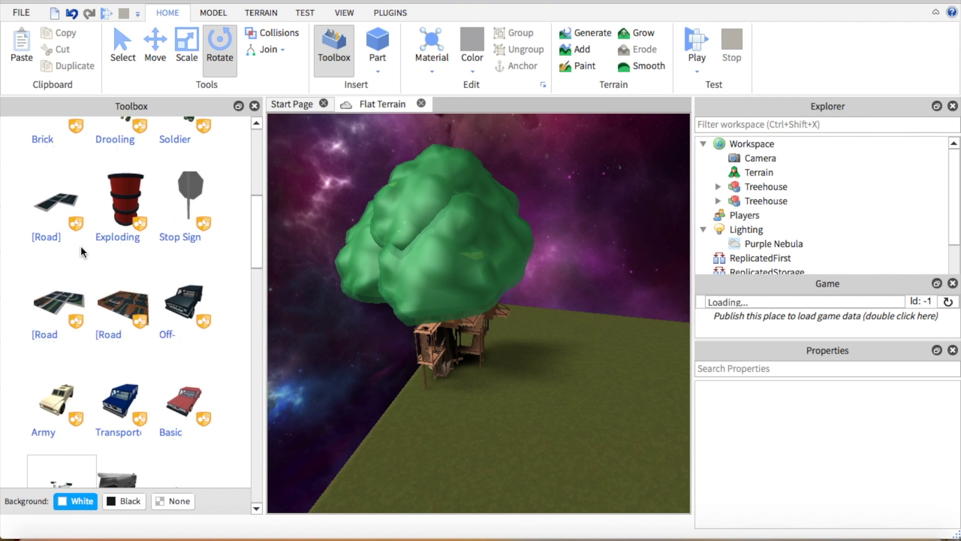
click(50, 133)
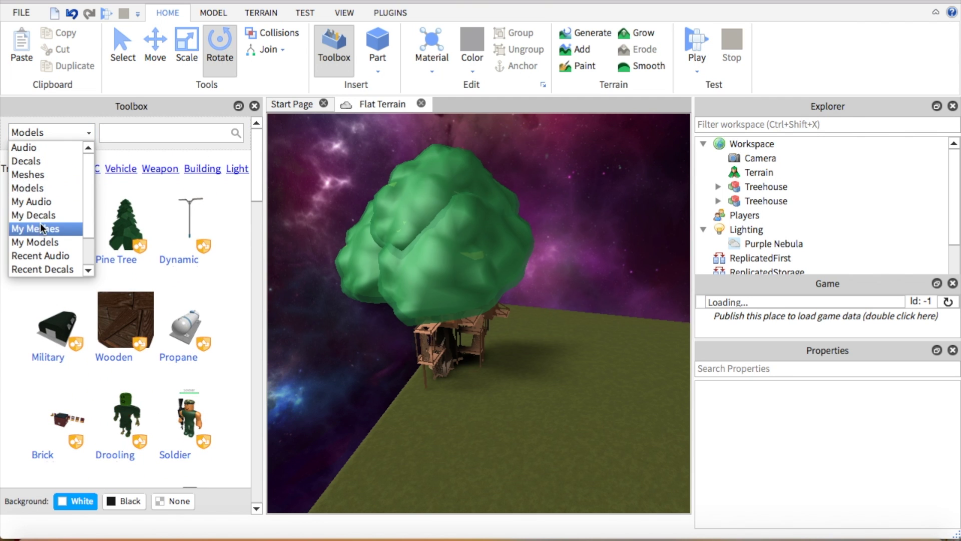
click(73, 269)
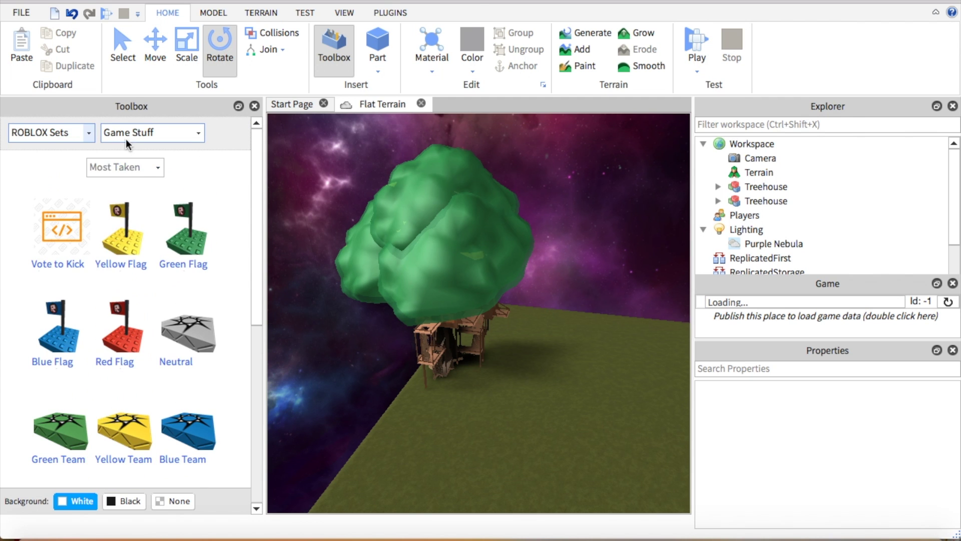
click(127, 134)
click(137, 170)
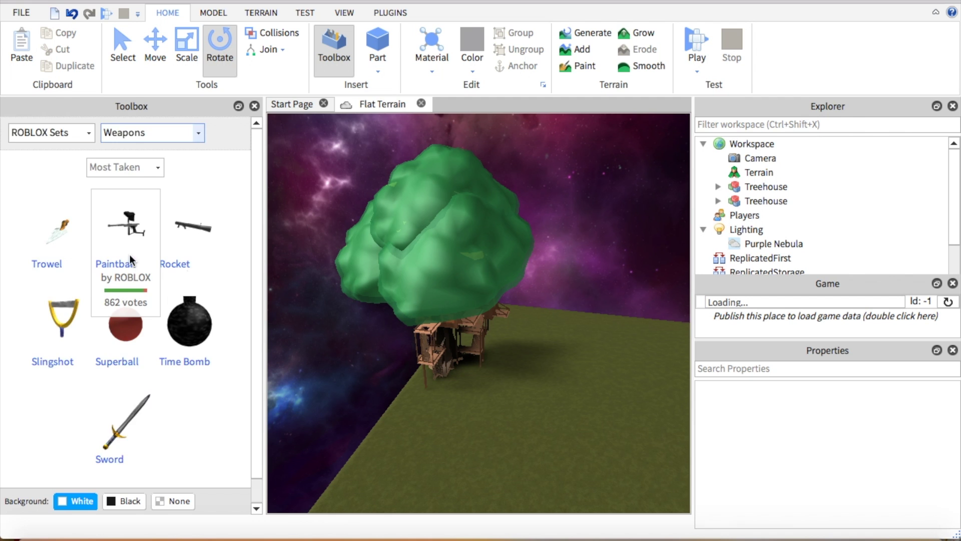
scroll(129, 261, down, 3)
scroll(122, 273, up, 3)
Step: Return the Toolbox to the Models category and search it for "gun"
click(56, 133)
scroll(63, 197, up, 2)
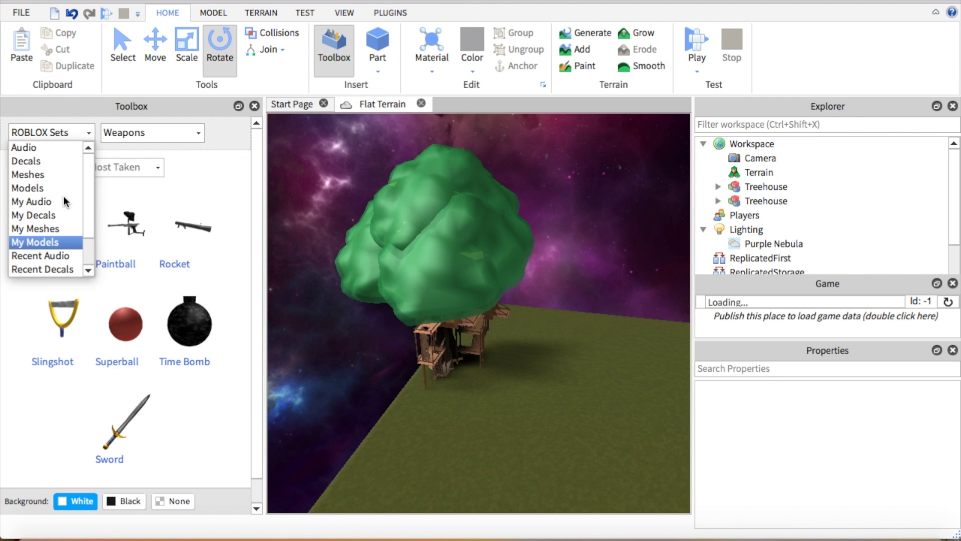
click(45, 187)
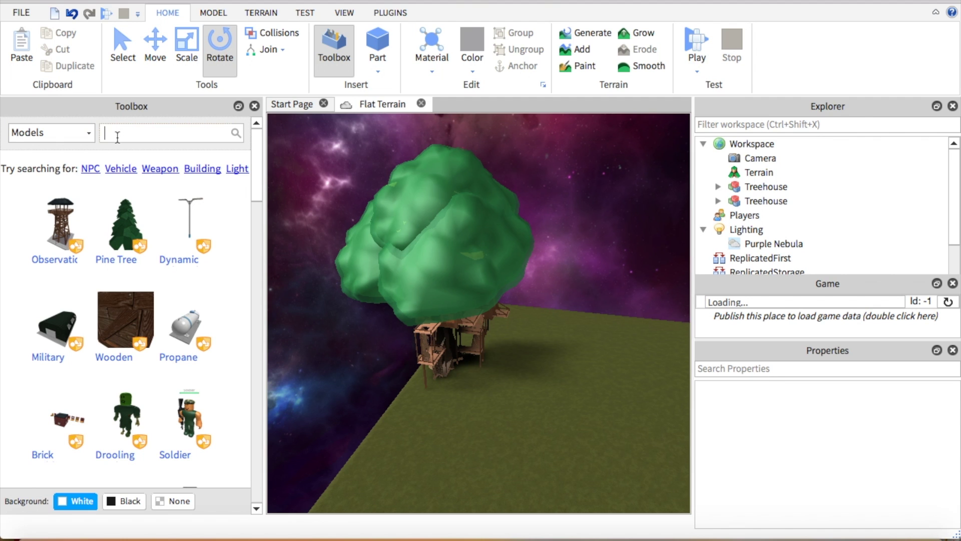
click(117, 135)
text(gun)
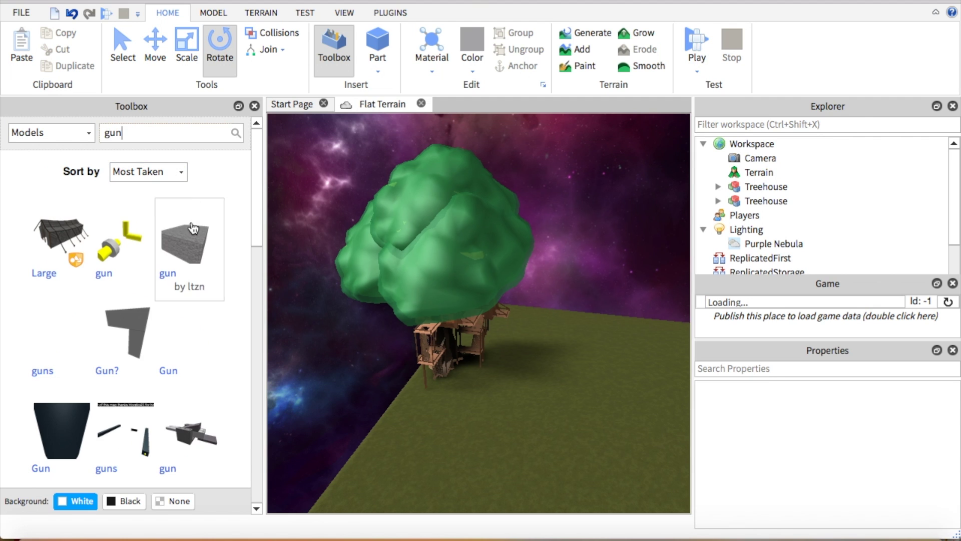
Step: Insert the blue-striped "gun?" model from the search results onto the terrain
scroll(168, 196, down, 6)
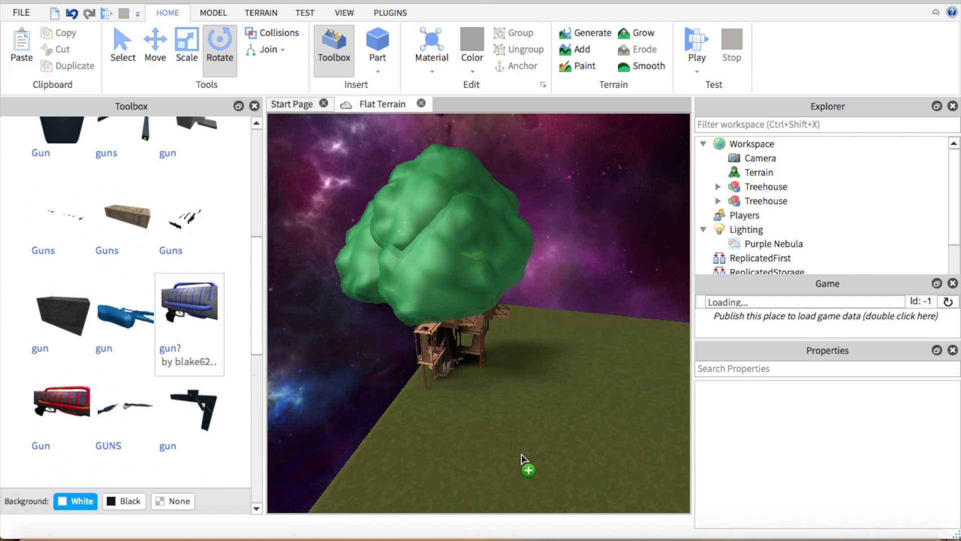
drag(521, 458, 523, 457)
right_drag(543, 368, 513, 324)
Step: Move the PlasmaDisabler tool from Workspace into StarterPack in the object hierarchy
ctrl+click(766, 200)
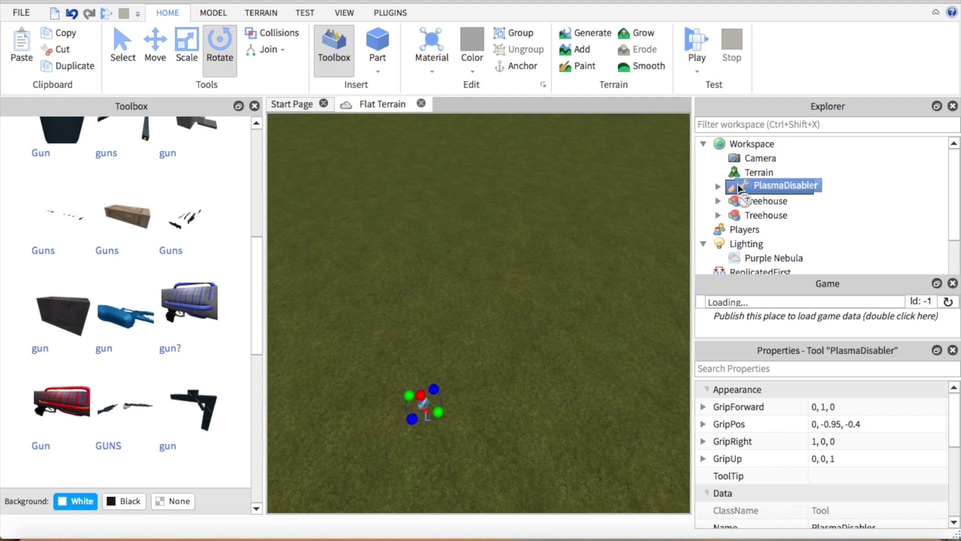
drag(739, 186, 739, 186)
scroll(739, 186, down, 3)
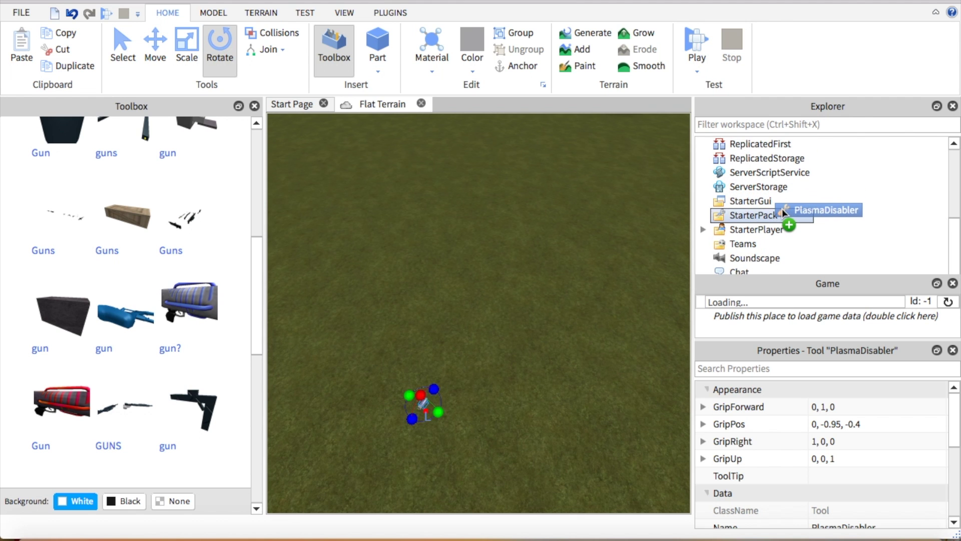
drag(782, 209, 780, 208)
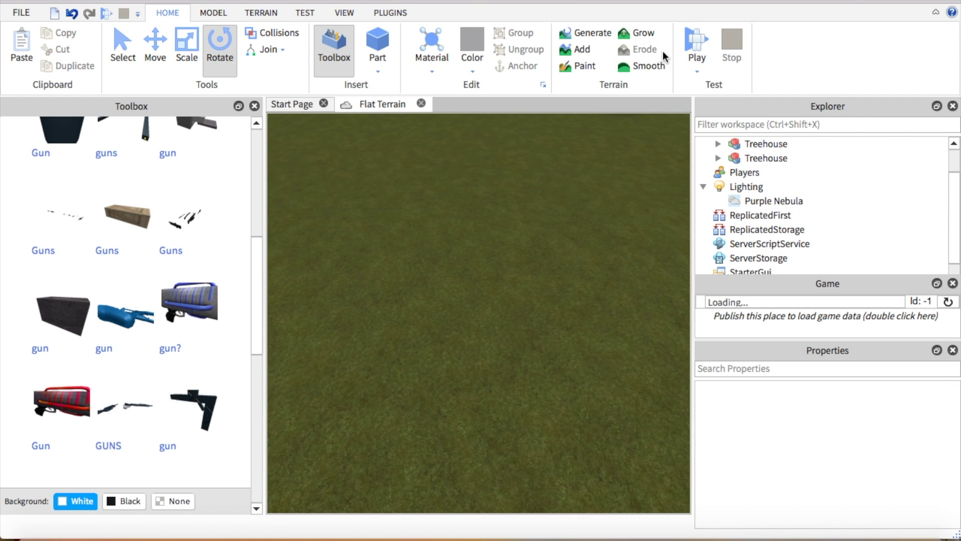
Step: Start a playtest, equip the gun, and turn the character toward the treehouse
click(693, 39)
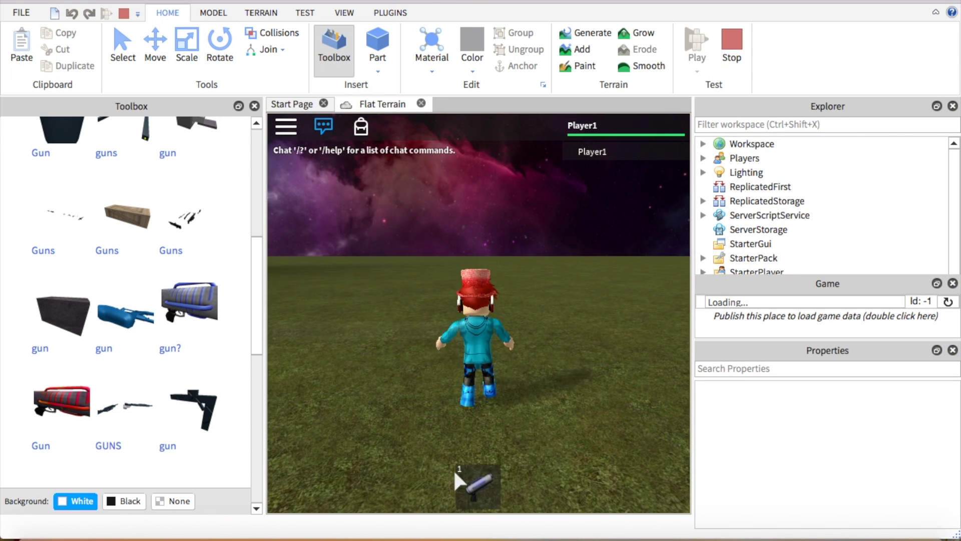
click(460, 476)
right_drag(495, 330, 570, 266)
key(w)
key(d)
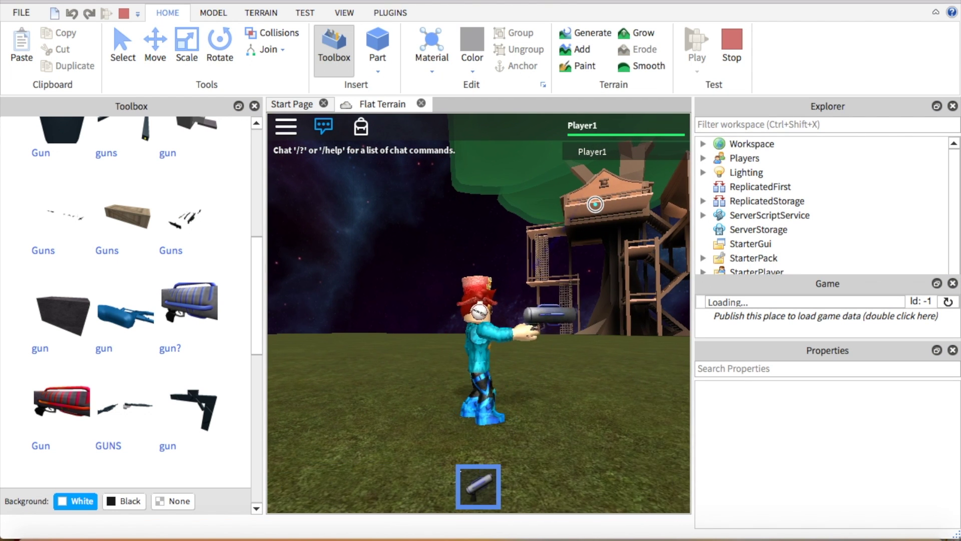
Step: Walk the character up to the treehouse and fire the gun at it
key(w)
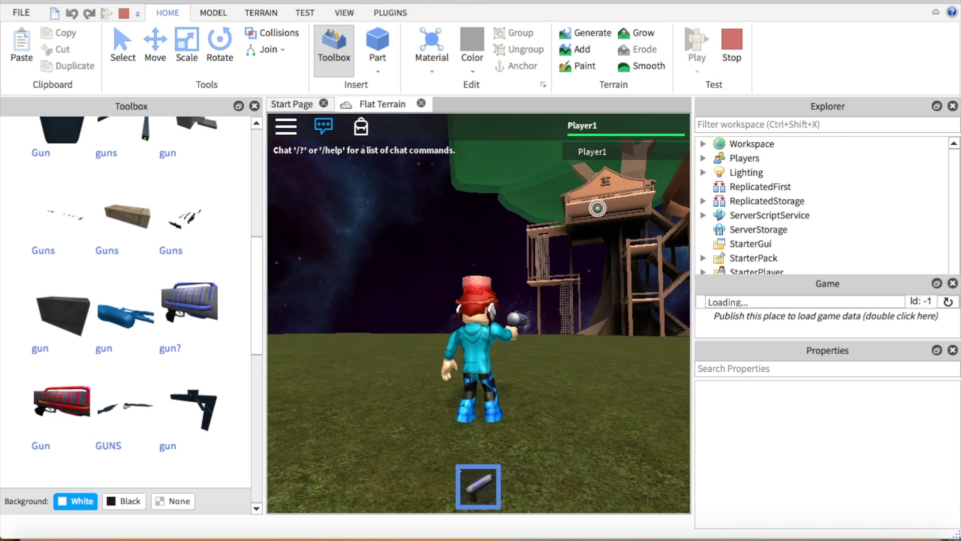
right_drag(597, 208, 598, 208)
key(w)
click(521, 251)
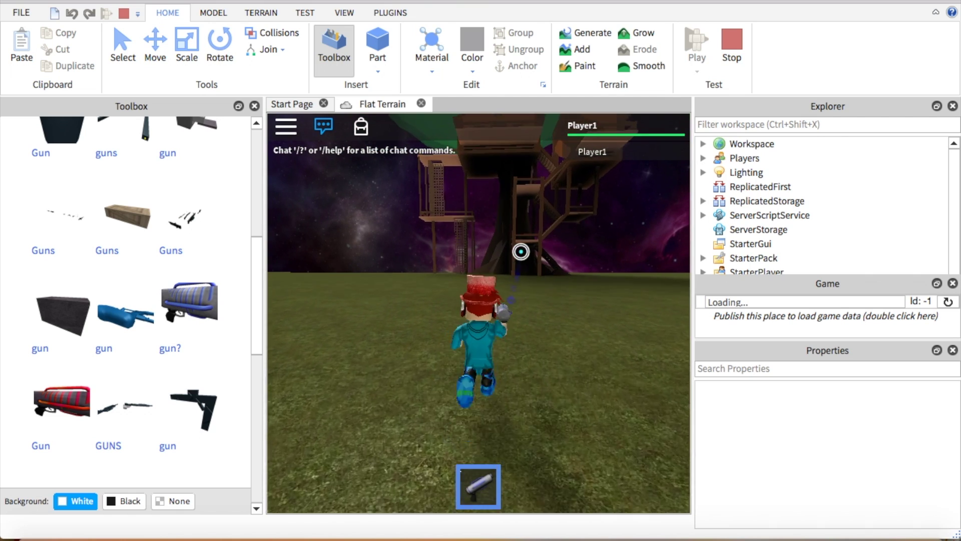
Step: Walk the character closer to the treehouse and stop the playtest
right_drag(598, 270, 597, 271)
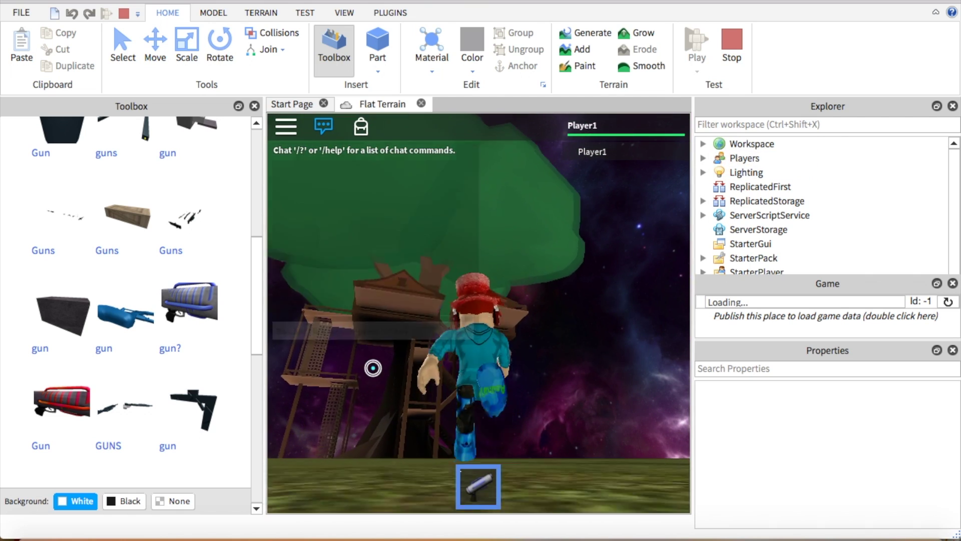
key(w)
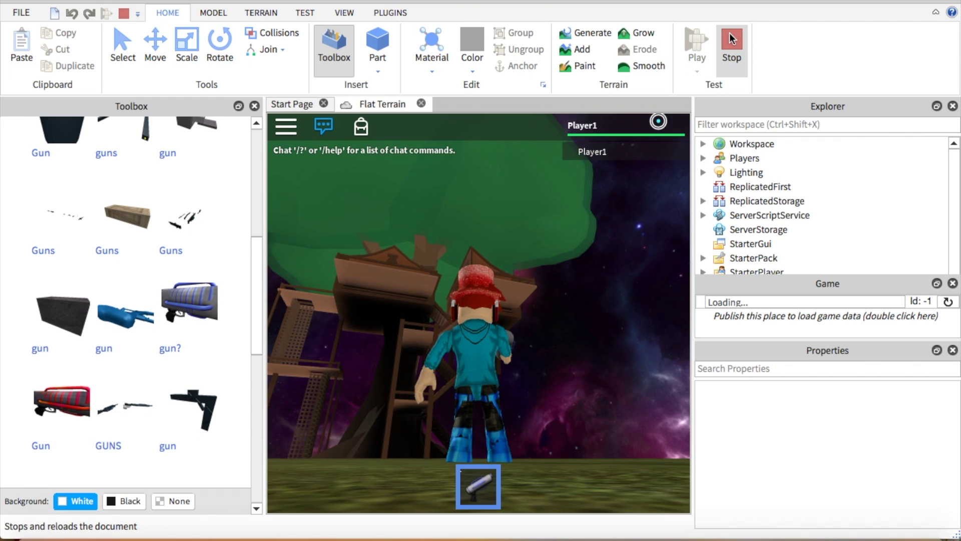
click(731, 39)
Step: Switch the Toolbox from models to the Weapons category of ROBLOX Sets
click(40, 132)
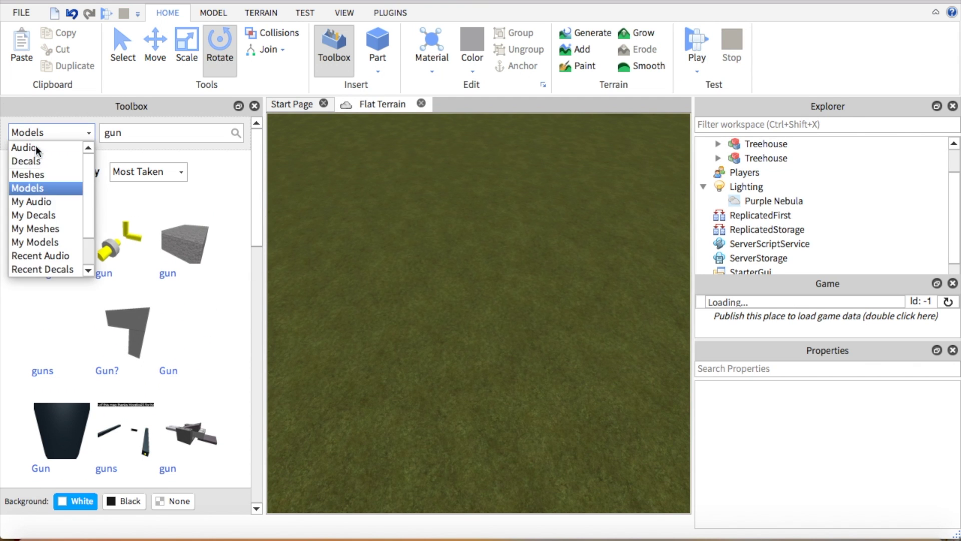
click(45, 269)
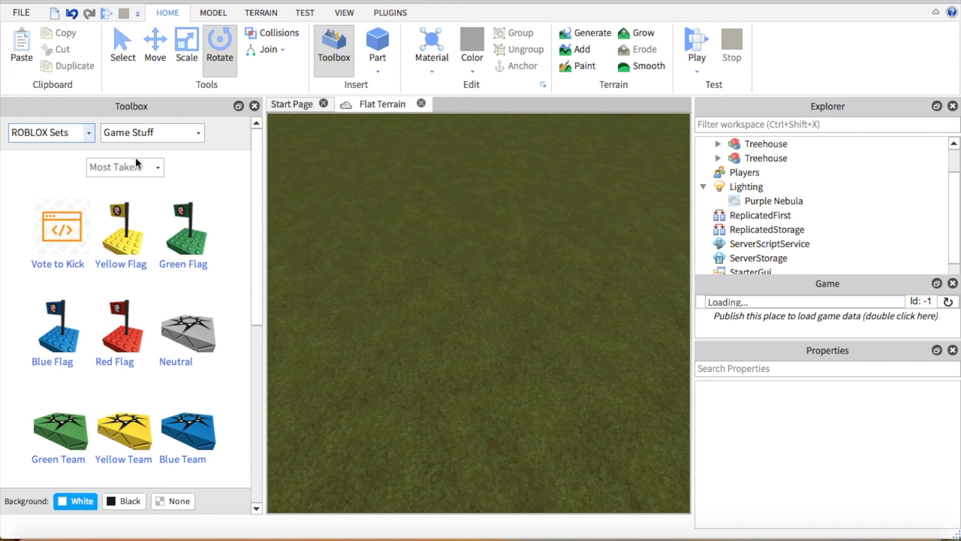
click(142, 134)
click(152, 176)
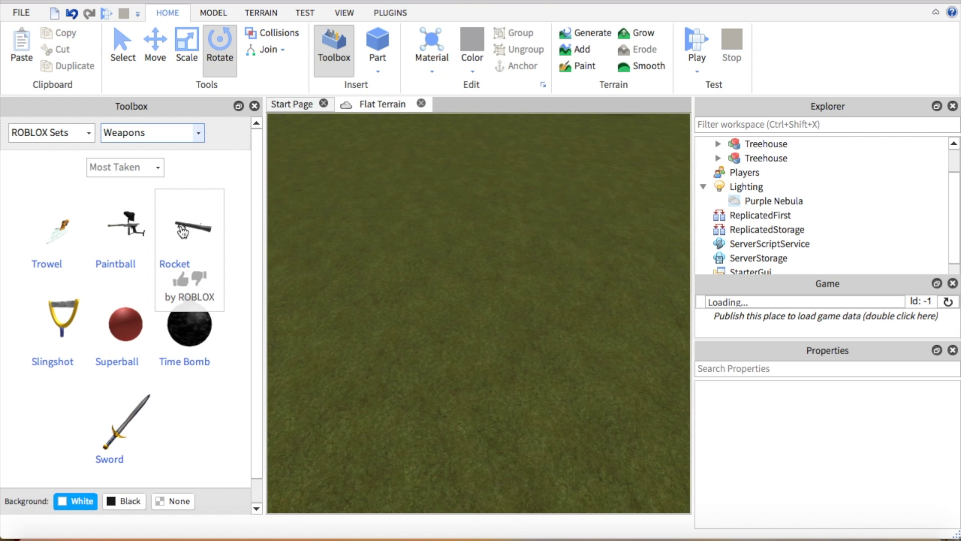
Step: Insert the Rocket launcher onto the terrain and move its RocketLauncher tool from Workspace into StarterPack
drag(182, 231, 513, 275)
scroll(512, 273, up, 5)
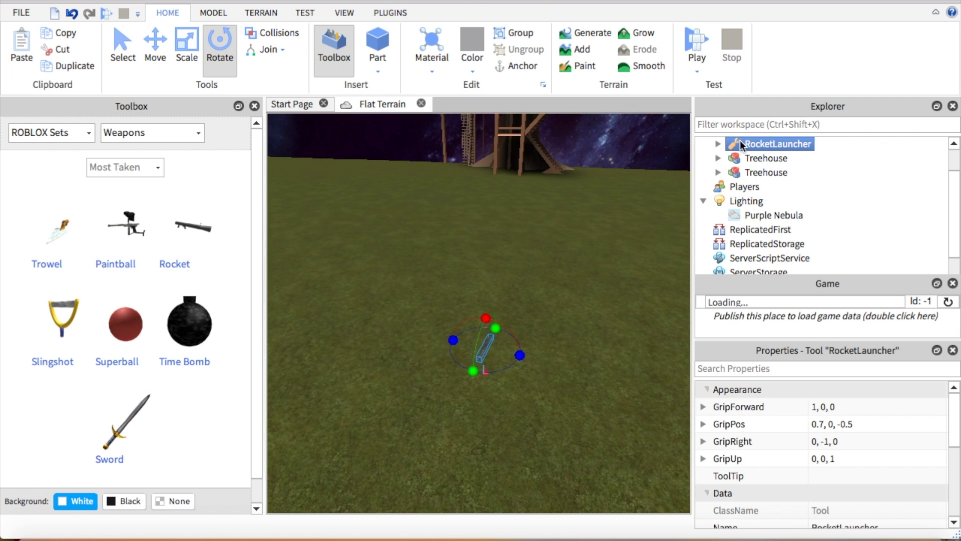
drag(747, 145, 787, 200)
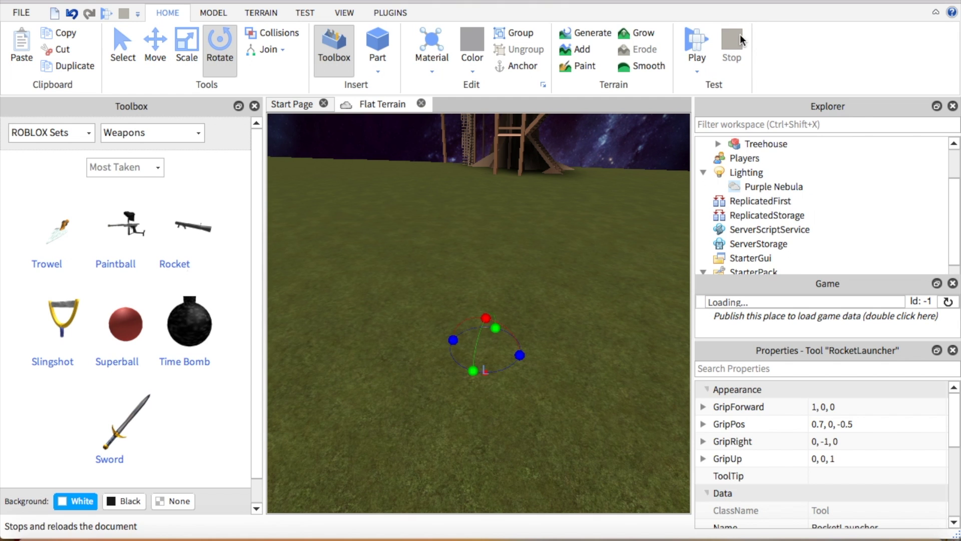
Step: Playtest the rocket launcher from the second inventory slot near the treehouse and stop the playtest
click(710, 40)
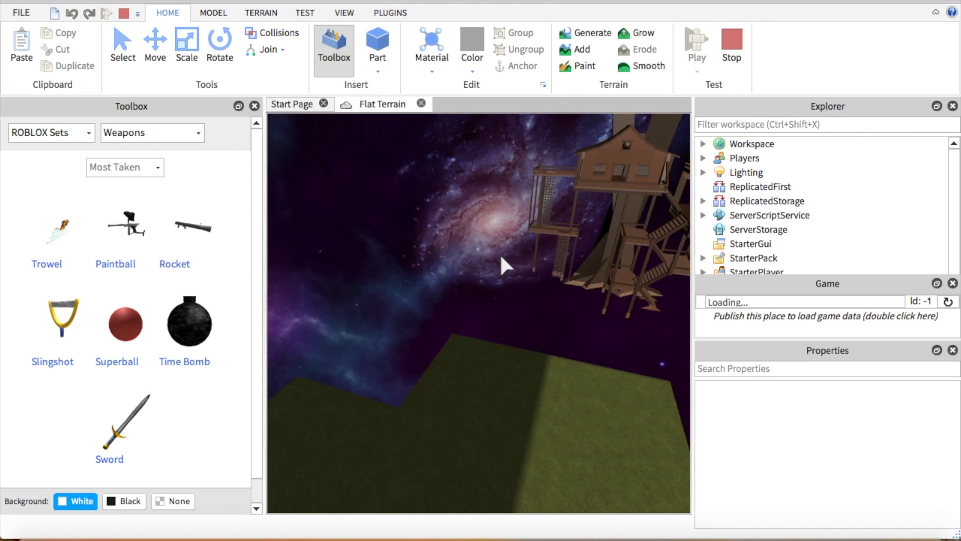
key(2)
right_drag(646, 271, 646, 270)
click(525, 282)
right_drag(525, 282, 524, 283)
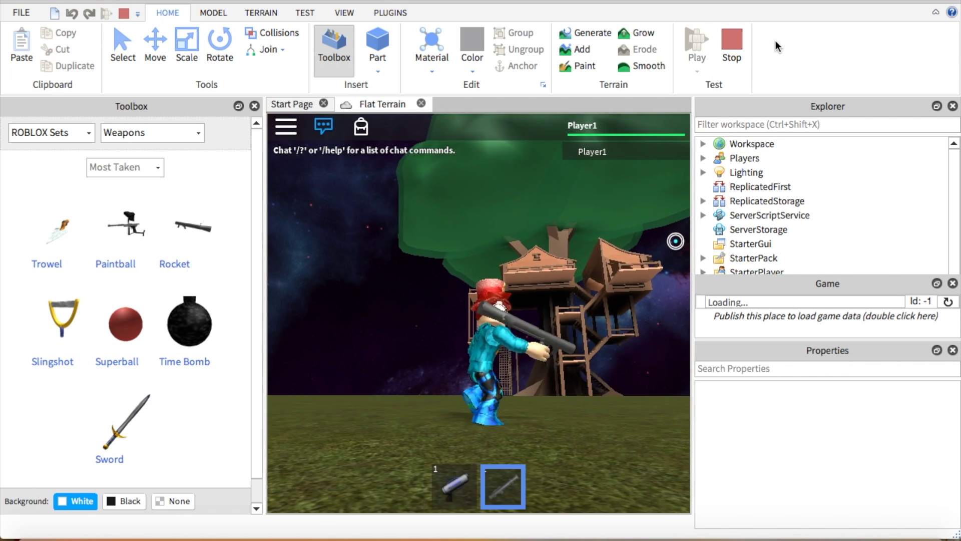
click(732, 47)
Step: Show the Game Stuff category of ROBLOX Sets in the Toolbox
click(535, 307)
scroll(534, 308, down, 10)
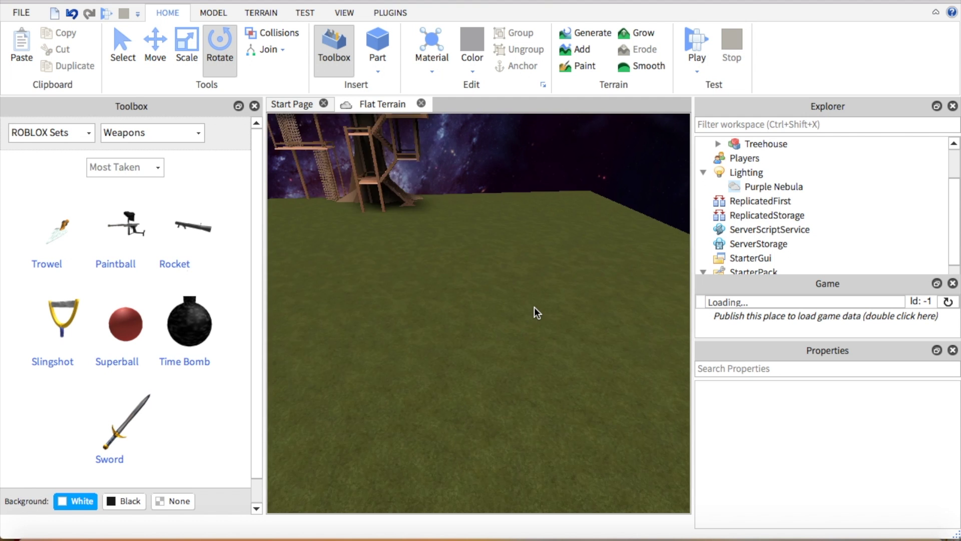
right_drag(534, 307, 534, 307)
key(w)
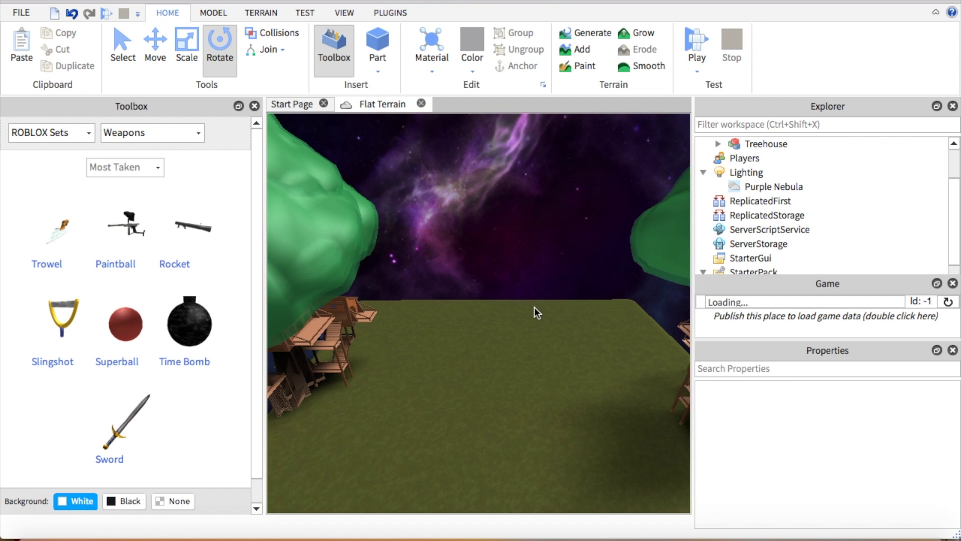
key(s)
click(64, 135)
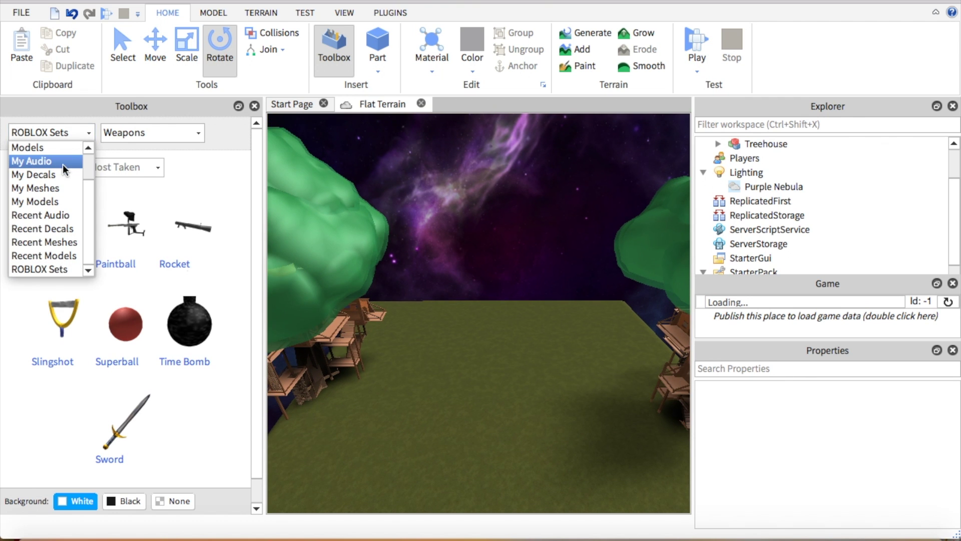
click(61, 270)
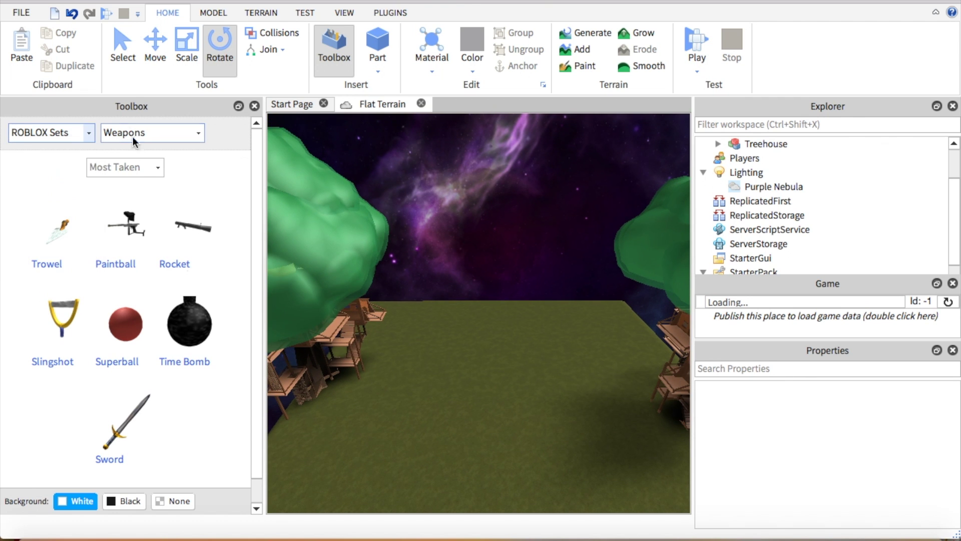
click(133, 131)
click(151, 148)
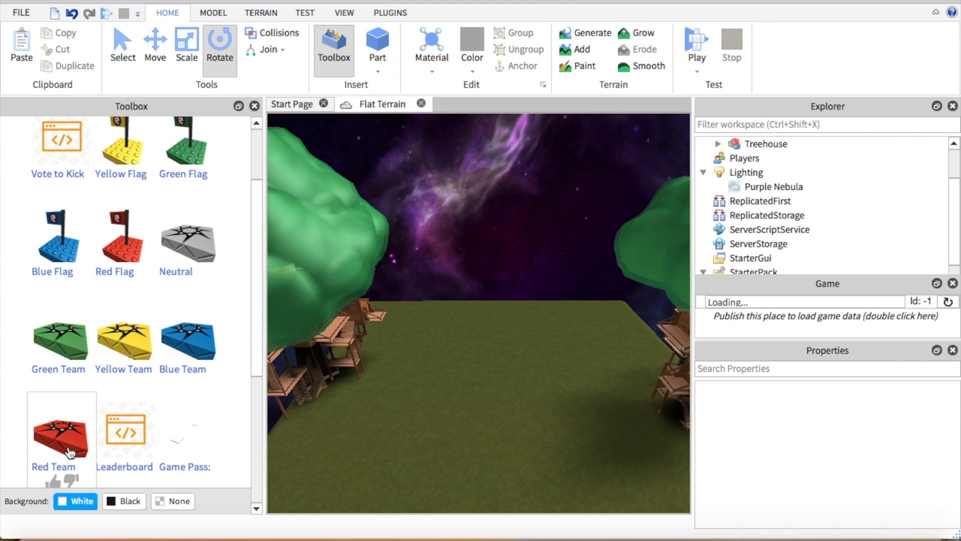
Step: Insert a Blue Team spawn beside one treehouse and a Red Team spawn beside the other
click(190, 350)
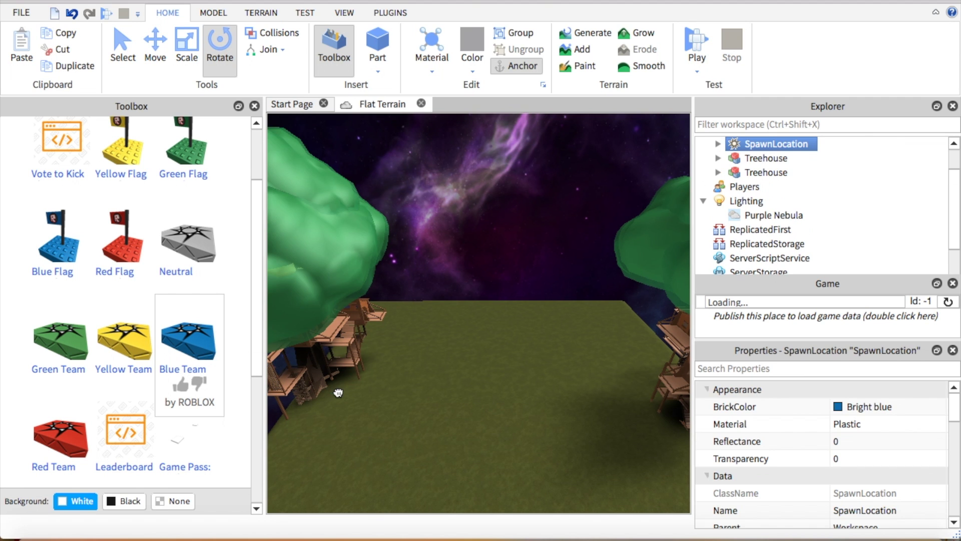
drag(160, 432, 640, 429)
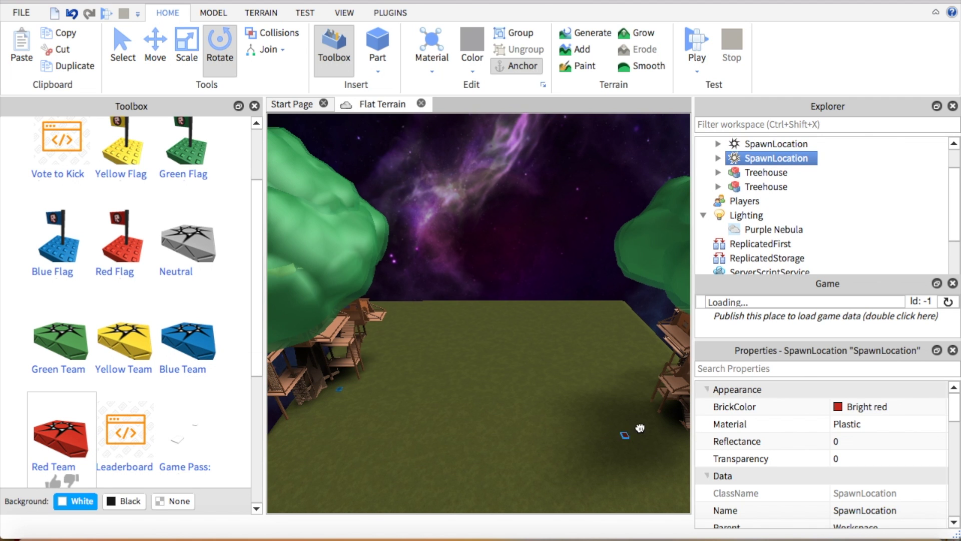
click(605, 350)
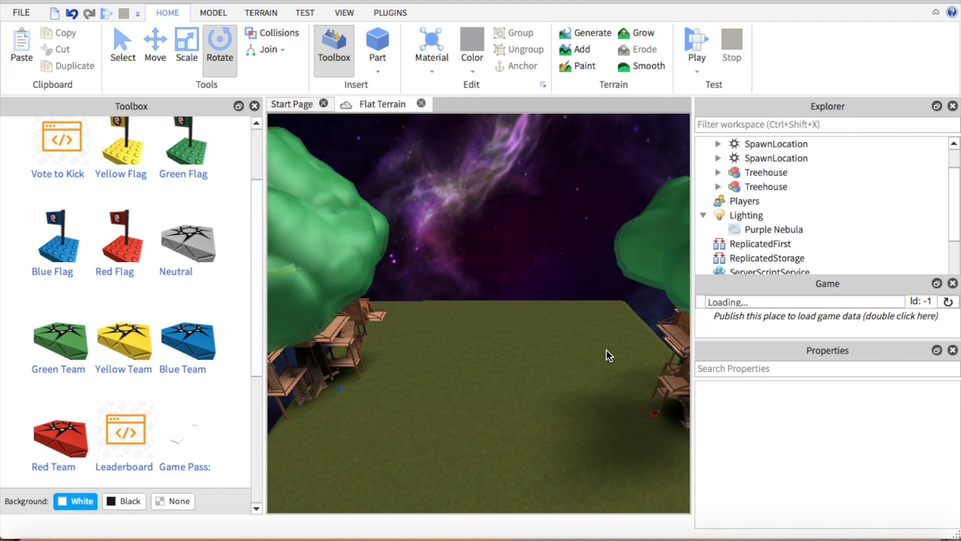
Step: Bring the blue and red team spawns together in the middle of the terrain and cut both
right_drag(569, 342, 543, 286)
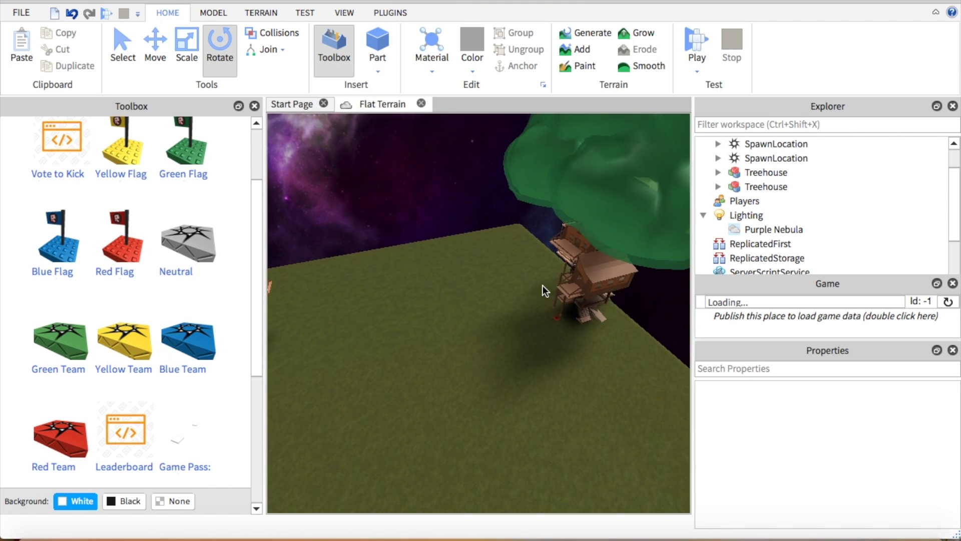
right_drag(491, 324, 384, 313)
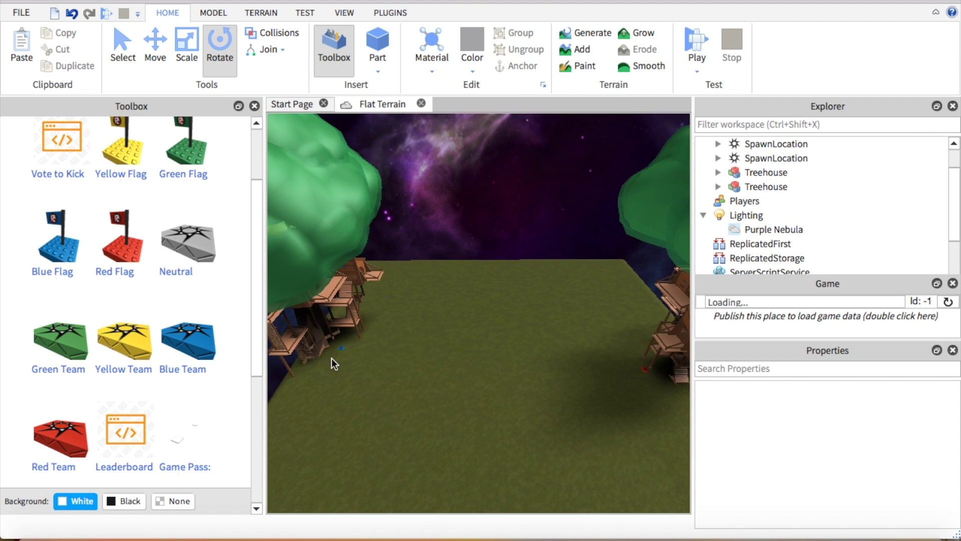
right_drag(516, 357, 525, 356)
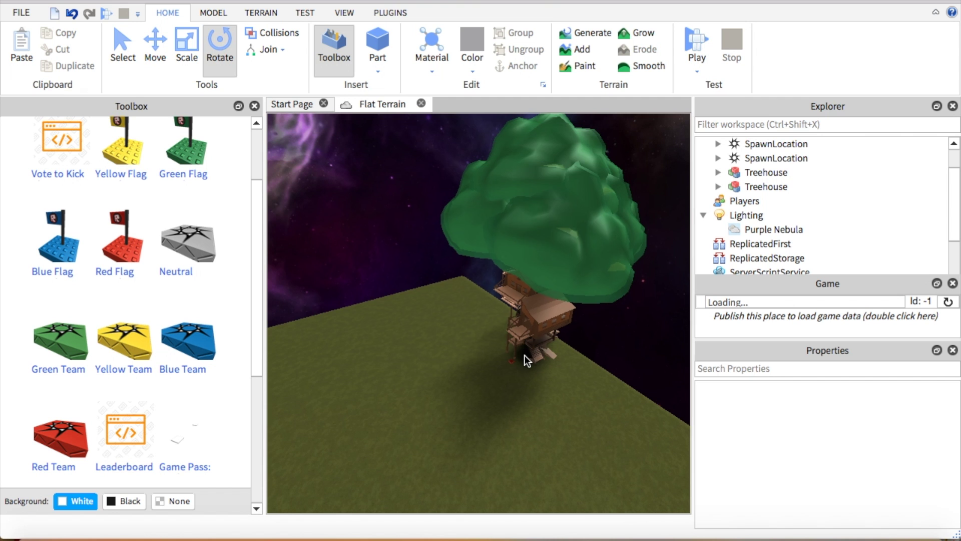
right_drag(401, 310, 471, 299)
scroll(60, 276, up, 2)
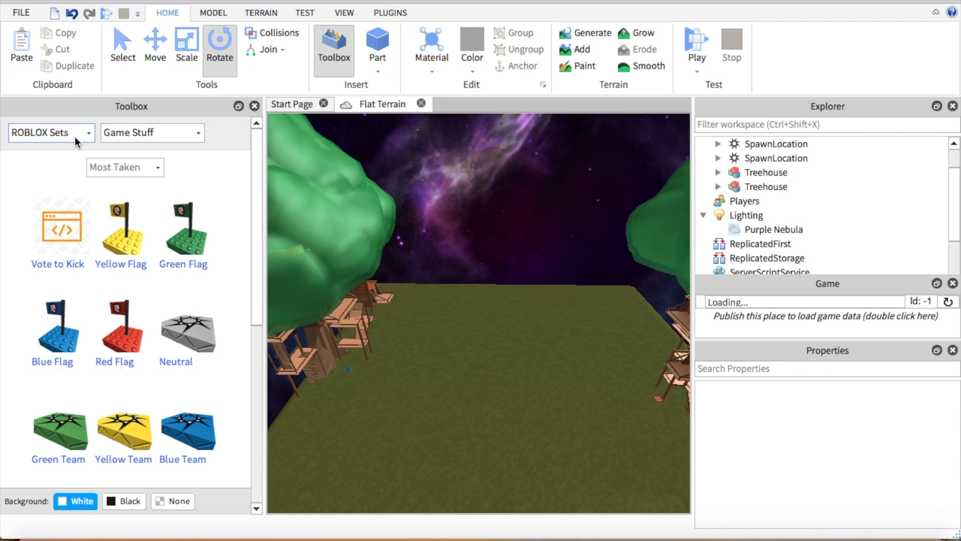
right_drag(419, 284, 418, 284)
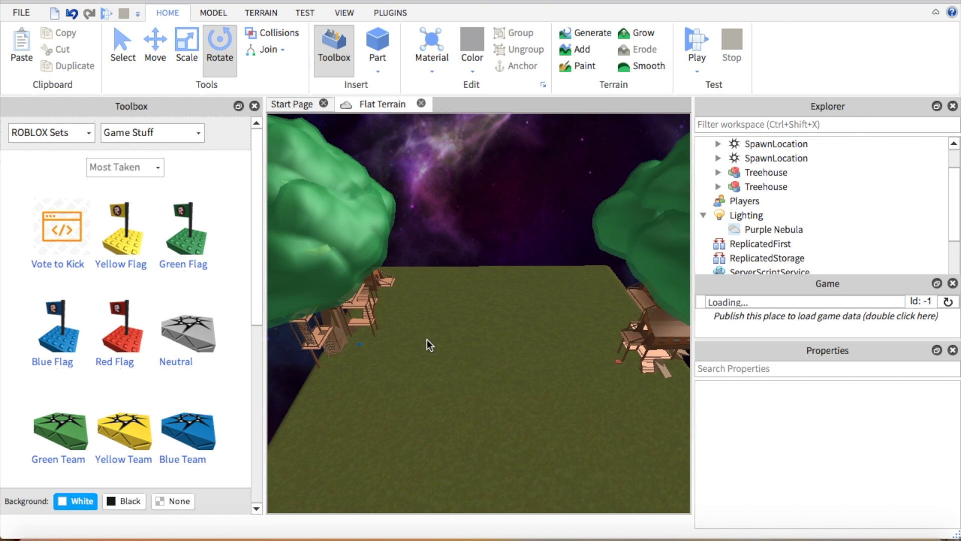
click(460, 353)
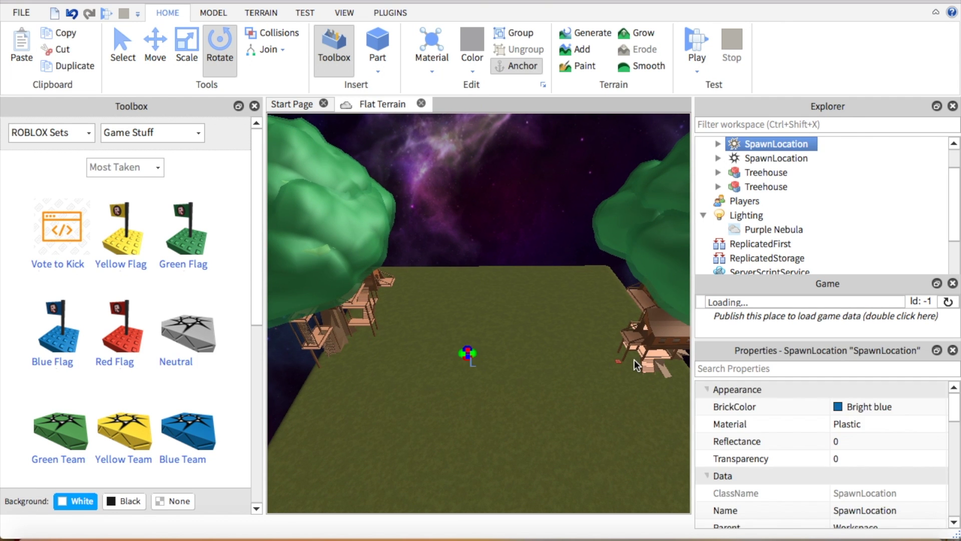
click(619, 366)
drag(615, 362, 566, 364)
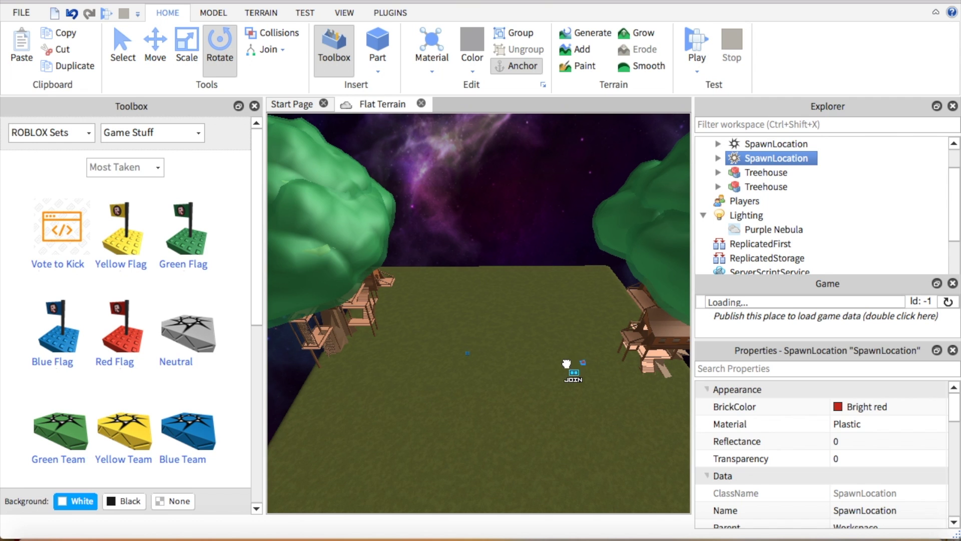
drag(451, 332, 501, 369)
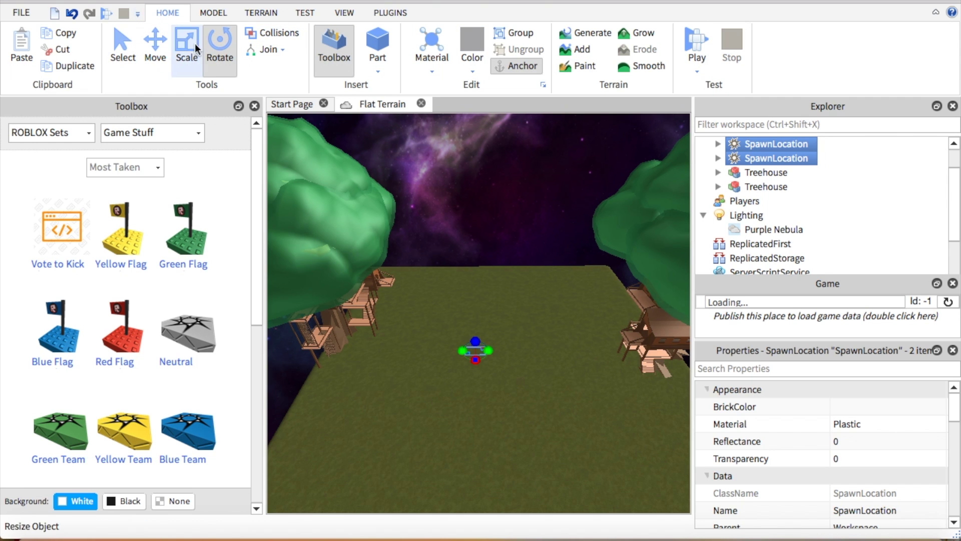
click(48, 51)
Step: Cut one of the two treehouses from the place, keeping the other
right_drag(335, 221, 428, 271)
scroll(378, 243, down, 3)
scroll(379, 244, up, 2)
click(570, 276)
right_click(592, 214)
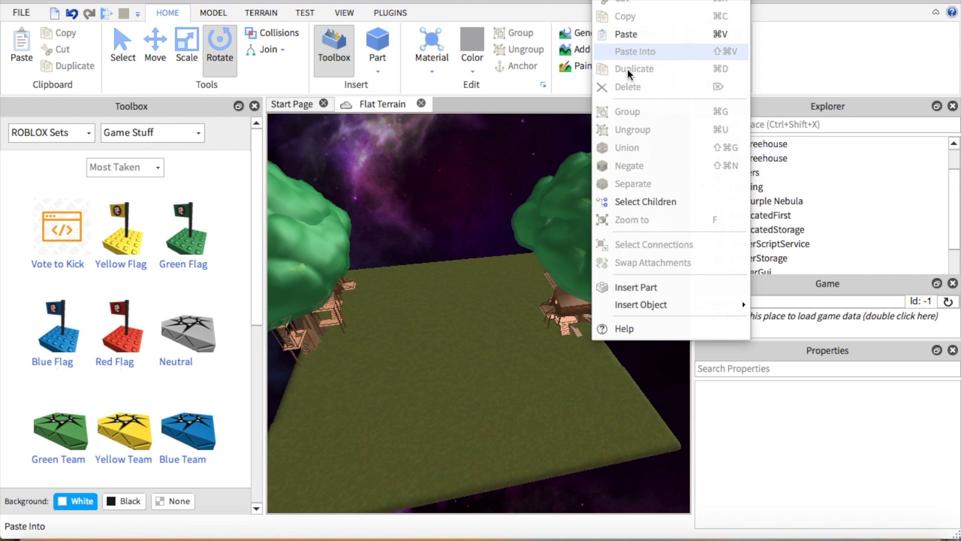
click(565, 213)
drag(608, 251, 604, 220)
right_click(604, 221)
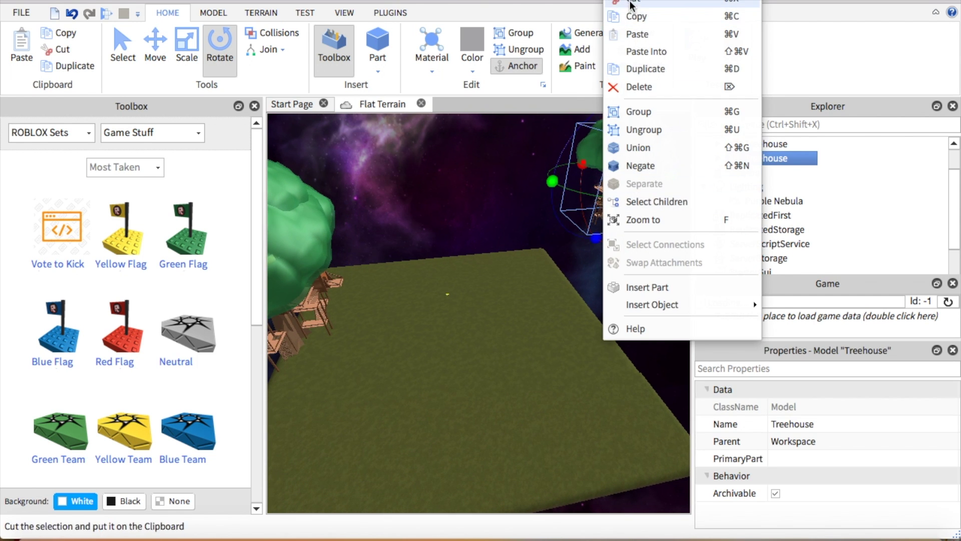
click(632, 30)
Step: Insert a stack of about ten Neutral spawn locations on the terrain near the remaining treehouse
right_drag(530, 200, 509, 202)
drag(520, 279, 626, 414)
click(439, 305)
click(439, 305)
right_drag(439, 305, 439, 305)
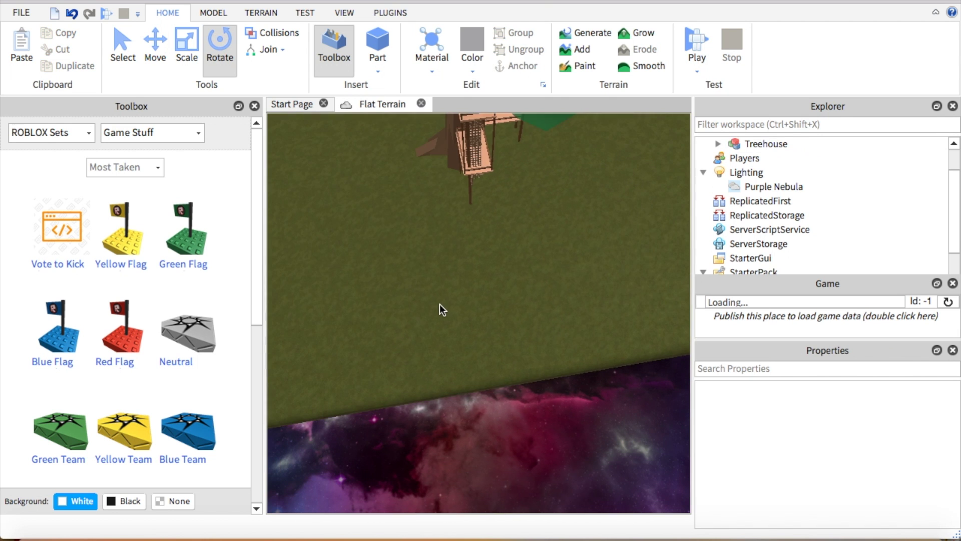
click(193, 334)
click(193, 334)
click(192, 334)
click(193, 334)
click(193, 334)
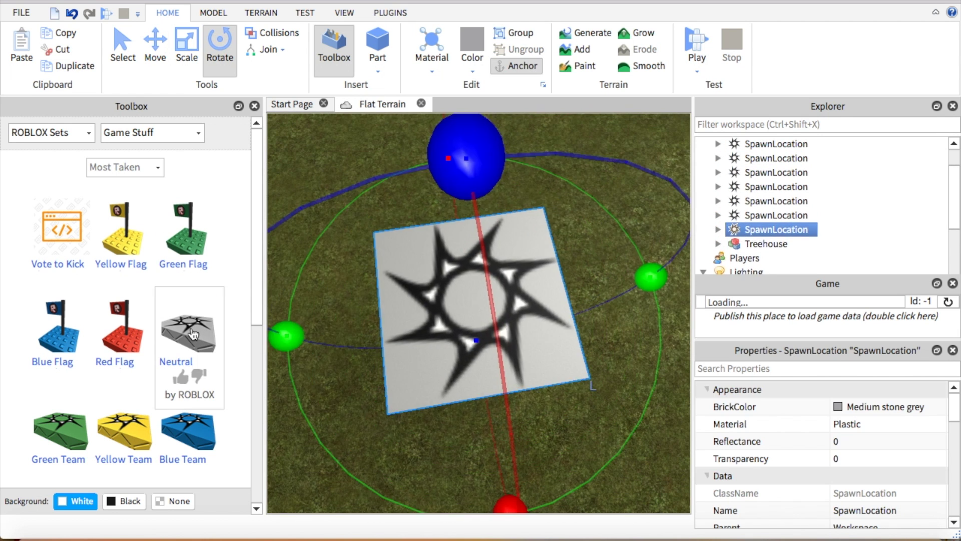
click(192, 334)
click(193, 334)
click(192, 334)
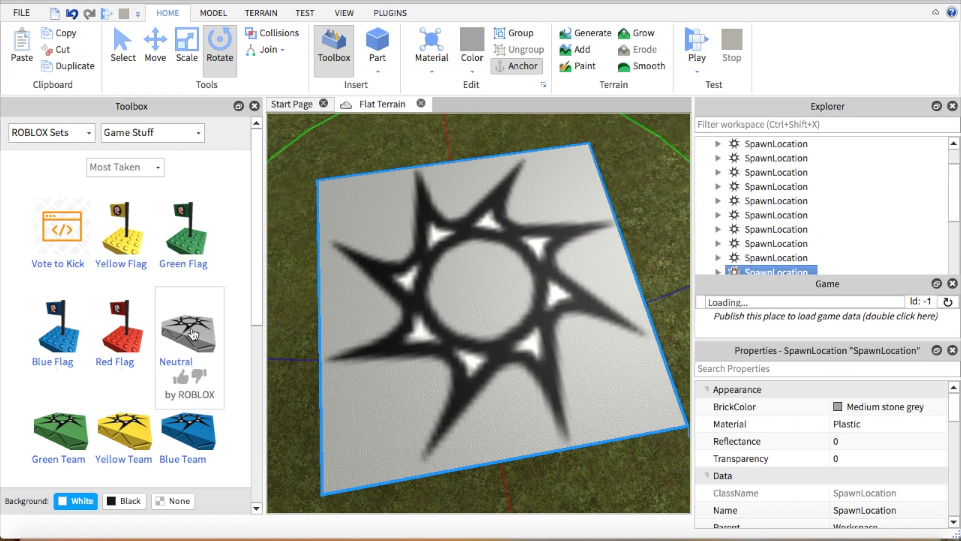
click(194, 334)
Step: Move the top spawn location from the stack over to the treehouse's wooden platforms
right_drag(526, 305, 527, 304)
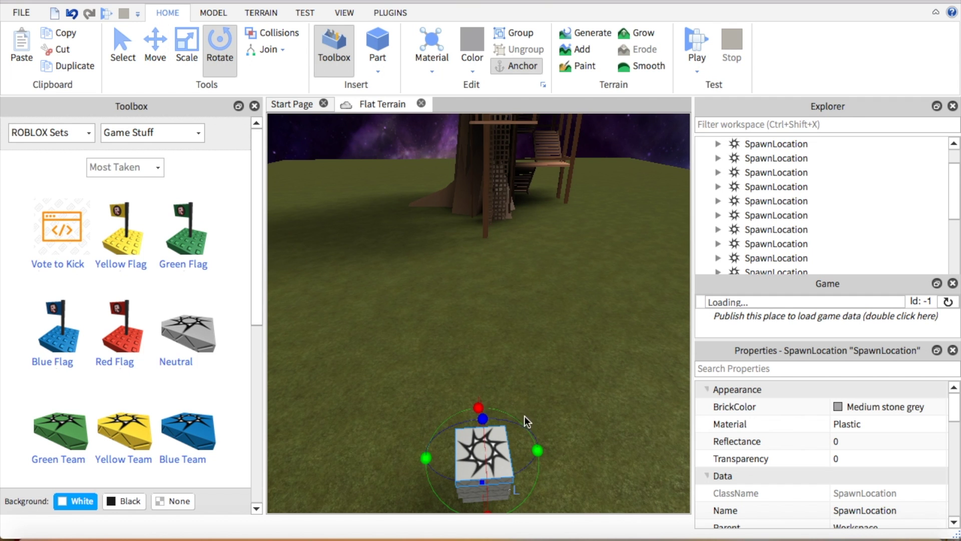
drag(498, 458, 491, 338)
right_drag(490, 338, 490, 338)
drag(491, 338, 490, 338)
right_drag(490, 338, 491, 338)
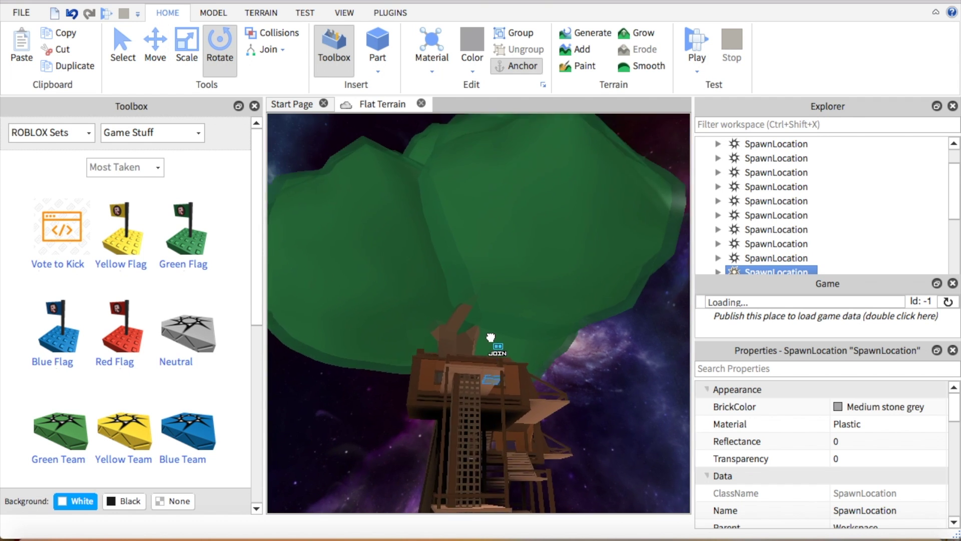
drag(491, 338, 490, 345)
right_drag(490, 345, 490, 345)
drag(491, 345, 491, 334)
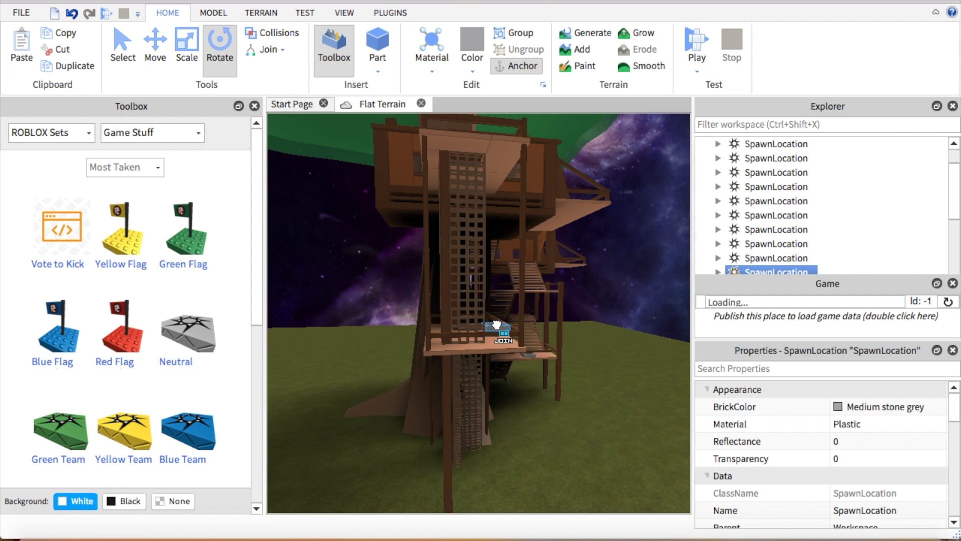
right_drag(496, 323, 496, 322)
drag(508, 296, 500, 295)
right_drag(500, 296, 500, 296)
drag(499, 296, 491, 276)
Step: Set the carried spawn location down on the treehouse's platform and move another one over from the stack
click(540, 302)
right_drag(491, 275, 491, 276)
drag(491, 276, 495, 288)
right_drag(495, 288, 495, 285)
drag(495, 285, 511, 258)
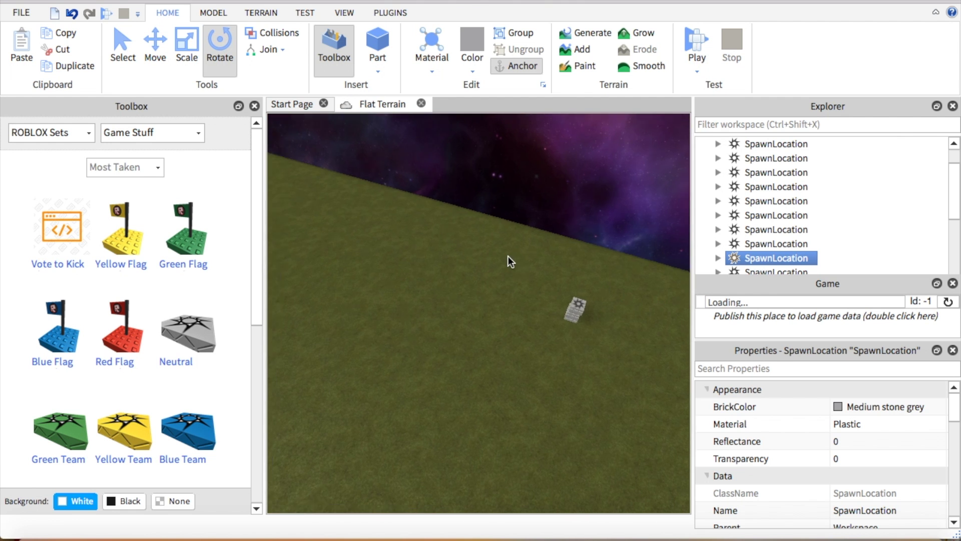
Step: Move the next spawn locations from the stack onto the treehouse's platforms and stair landings
mouse_move(475, 299)
right_down()
mouse_move(461, 296)
mouse_move(471, 296)
right_up()
drag(471, 295, 491, 292)
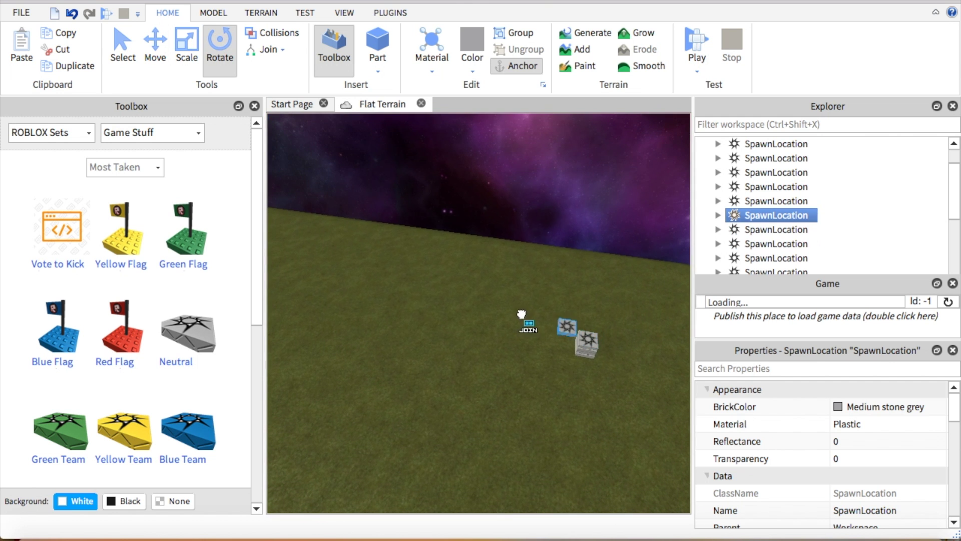
drag(521, 314, 458, 249)
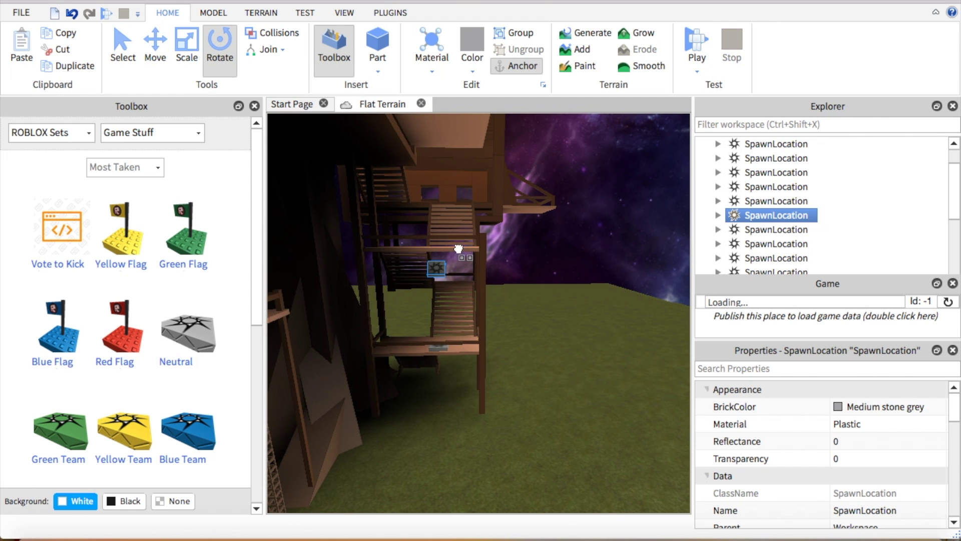
drag(454, 202, 453, 201)
right_drag(515, 199, 515, 199)
scroll(515, 199, down, 10)
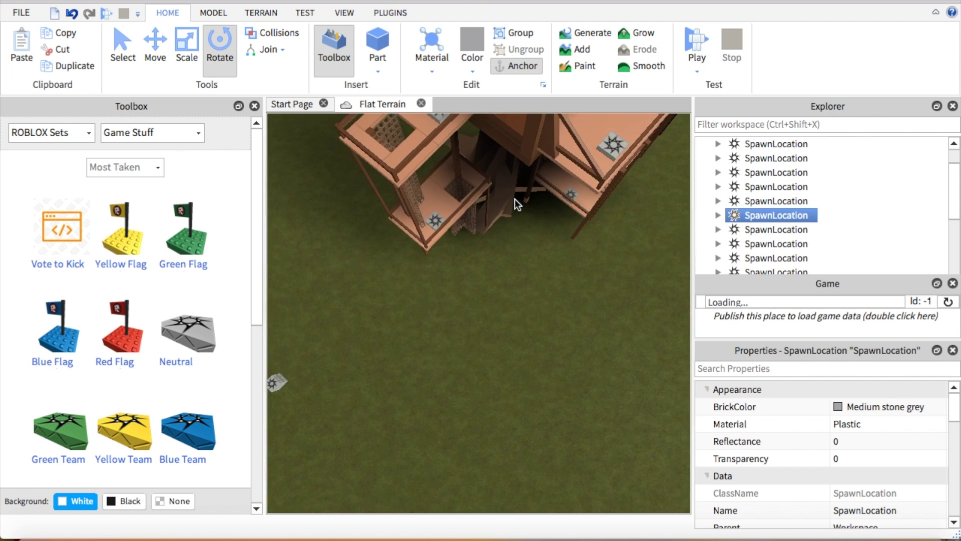
Step: Spread more spawn locations from the stack over the treehouse, including the main house's porch and interior
scroll(515, 199, up, 5)
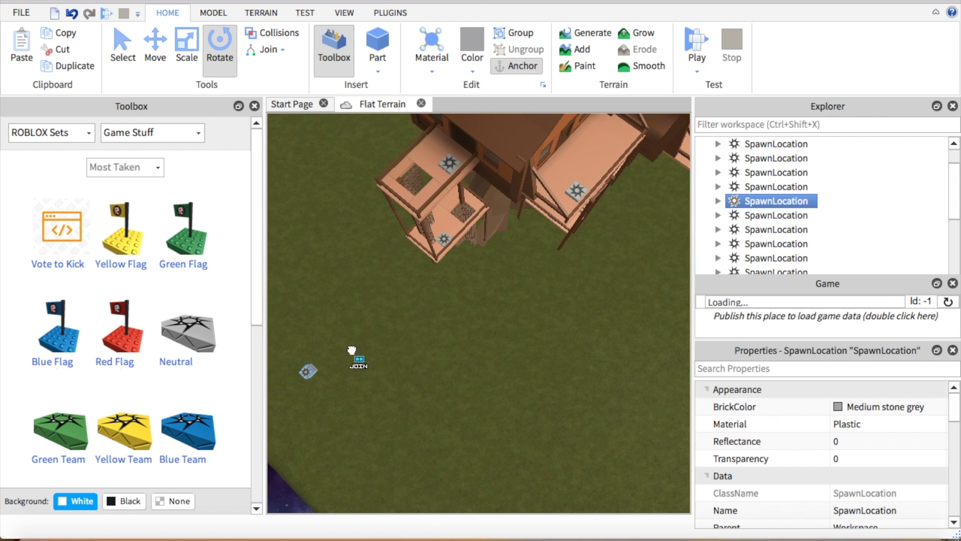
drag(352, 350, 484, 277)
right_drag(502, 259, 502, 260)
key(d)
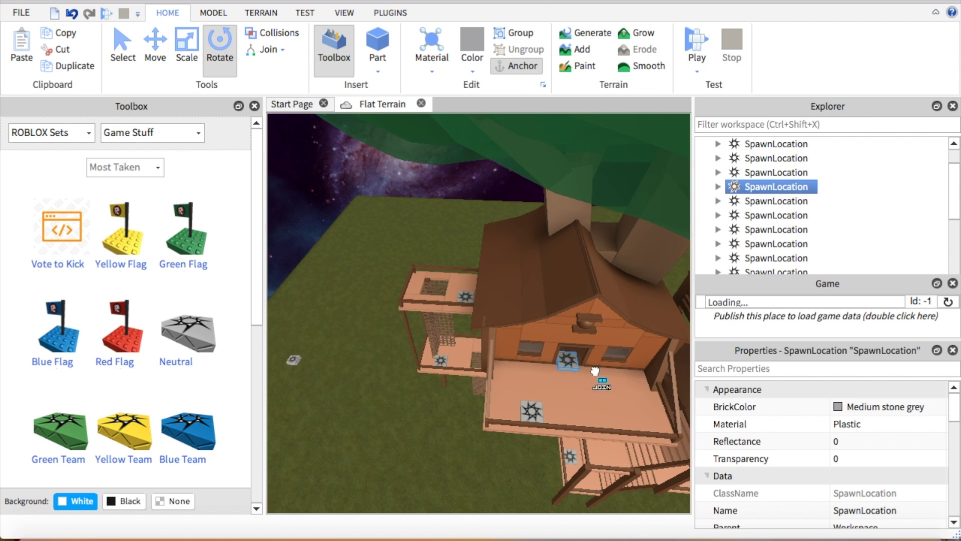
drag(296, 362, 477, 276)
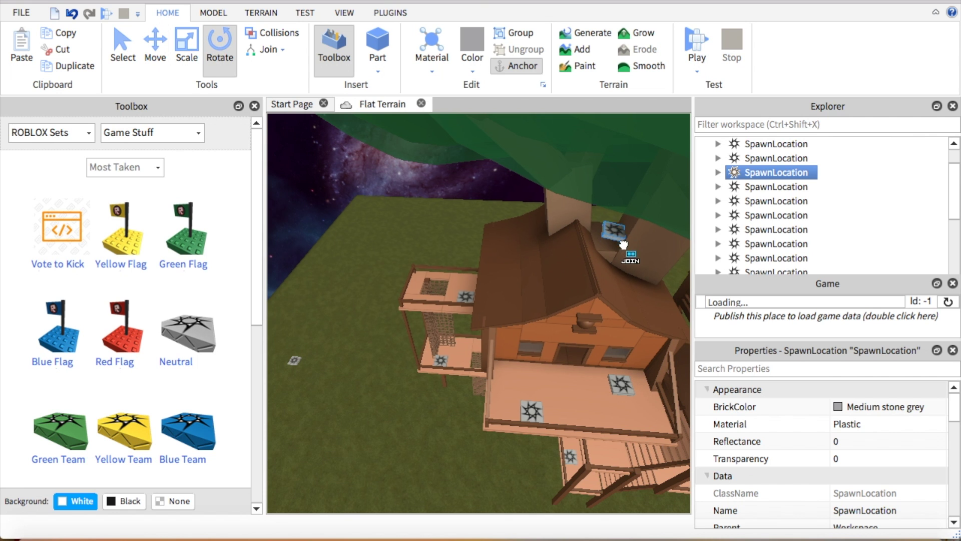
drag(300, 361, 535, 469)
click(440, 455)
right_drag(440, 456, 437, 450)
key(w)
key(s)
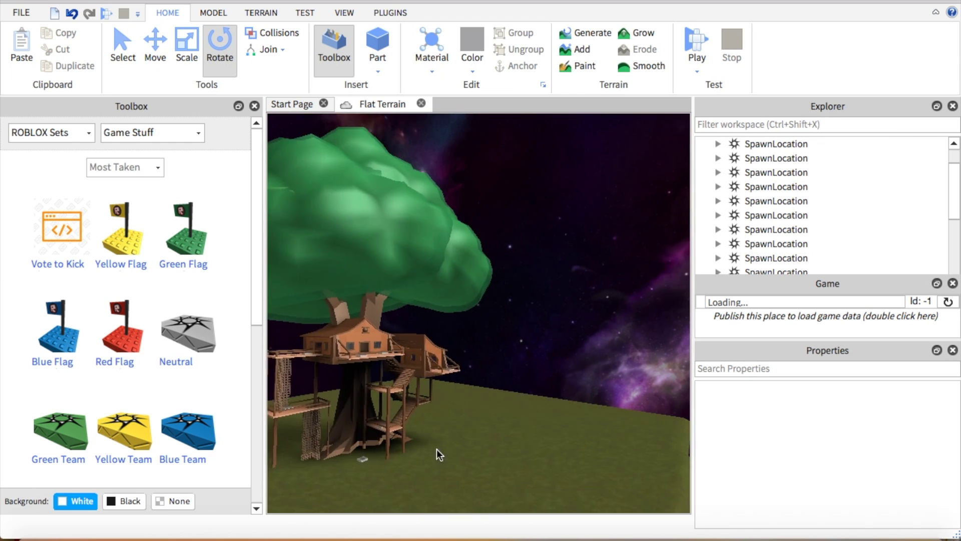
Step: Cut the Bright blue Team and Bright red Team from the Teams service
key(w)
right_drag(583, 294, 584, 293)
scroll(765, 188, up, 3)
scroll(776, 197, down, 10)
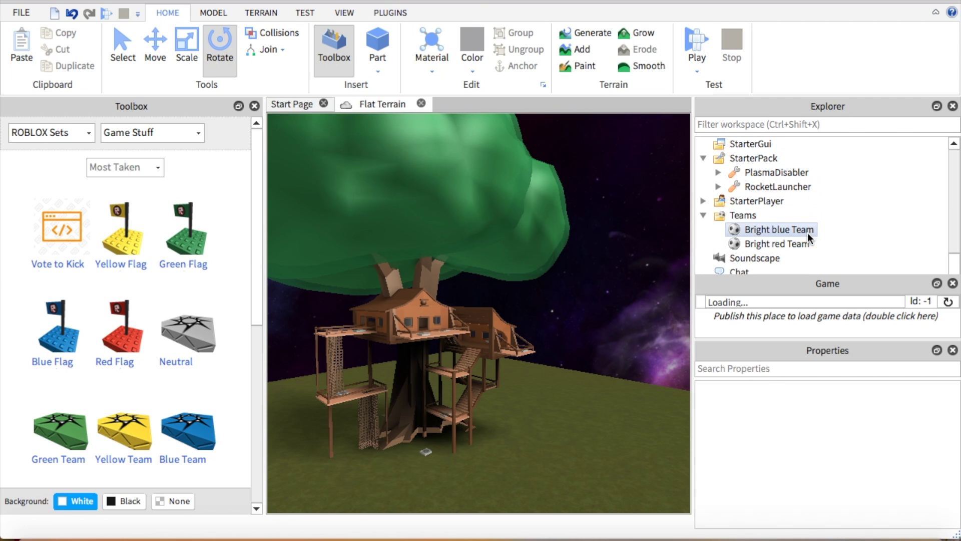
mouse_move(801, 229)
mouse_down()
mouse_move(813, 251)
mouse_move(817, 229)
mouse_up()
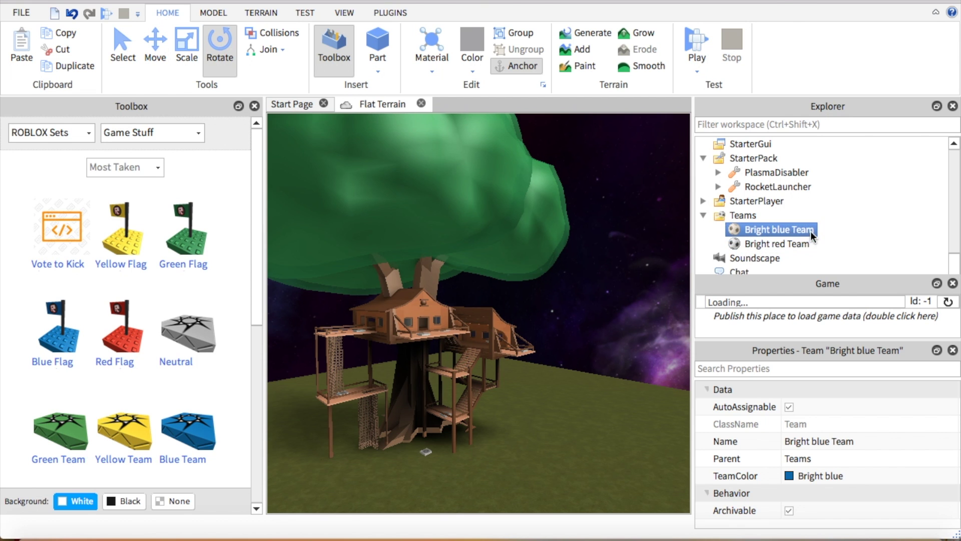
right_click(810, 230)
click(823, 8)
right_click(796, 244)
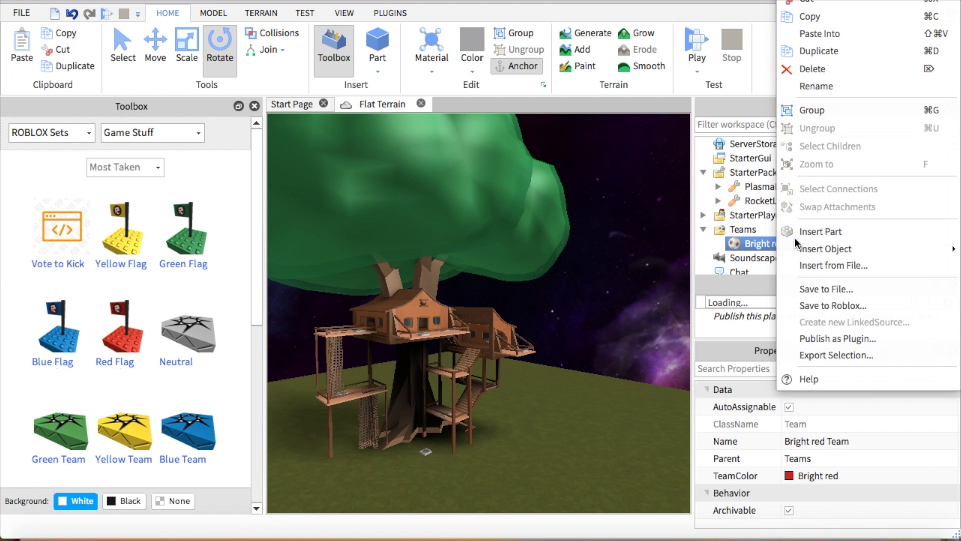
click(821, 7)
scroll(784, 221, up, 5)
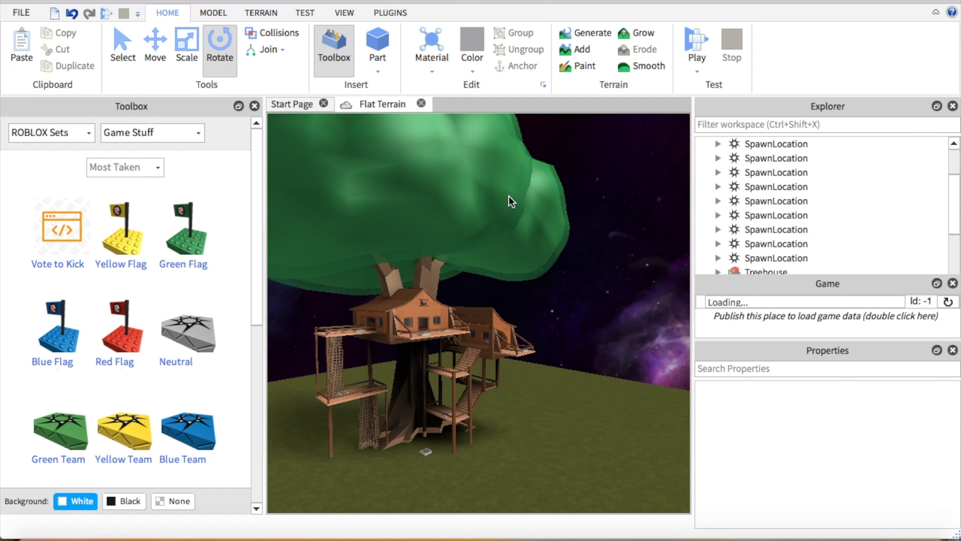
Step: Playtest the place by equipping the second weapon, firing it and walking out onto the treehouse deck, and stop the test
click(697, 45)
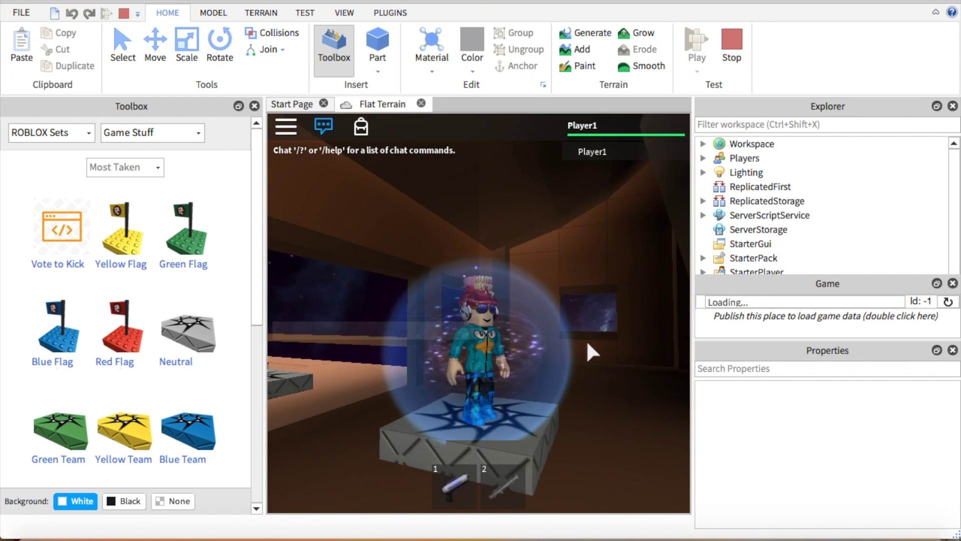
key(w)
click(508, 485)
click(572, 260)
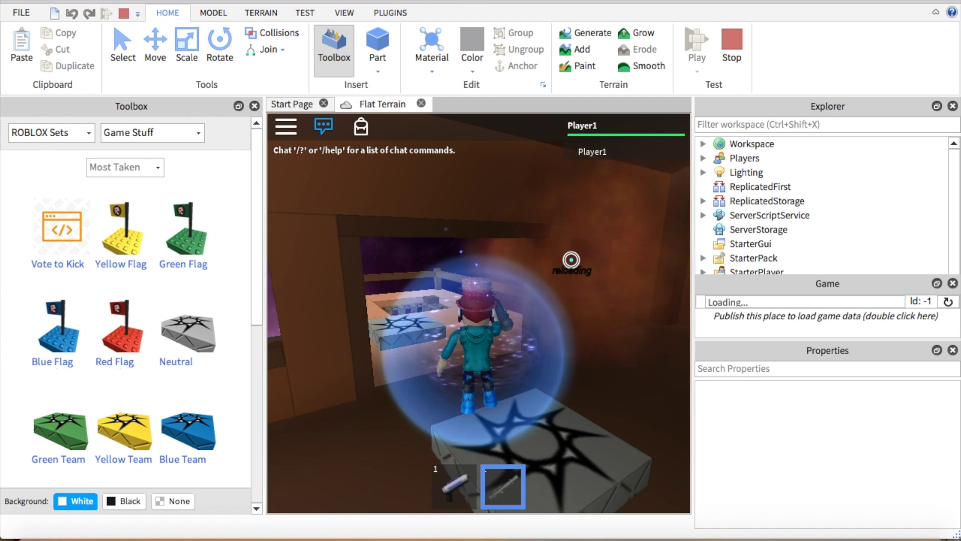
key(w)
key(Left)
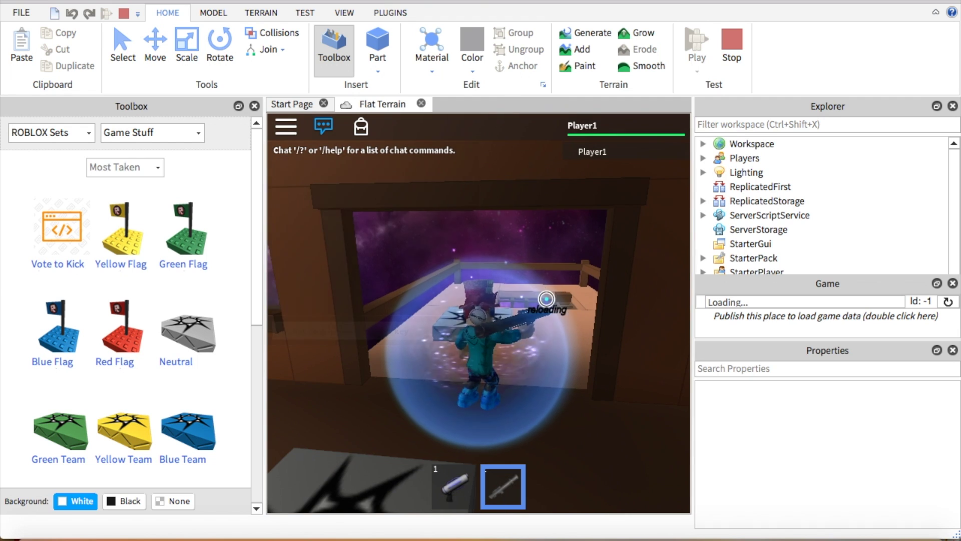
key(w)
key(space)
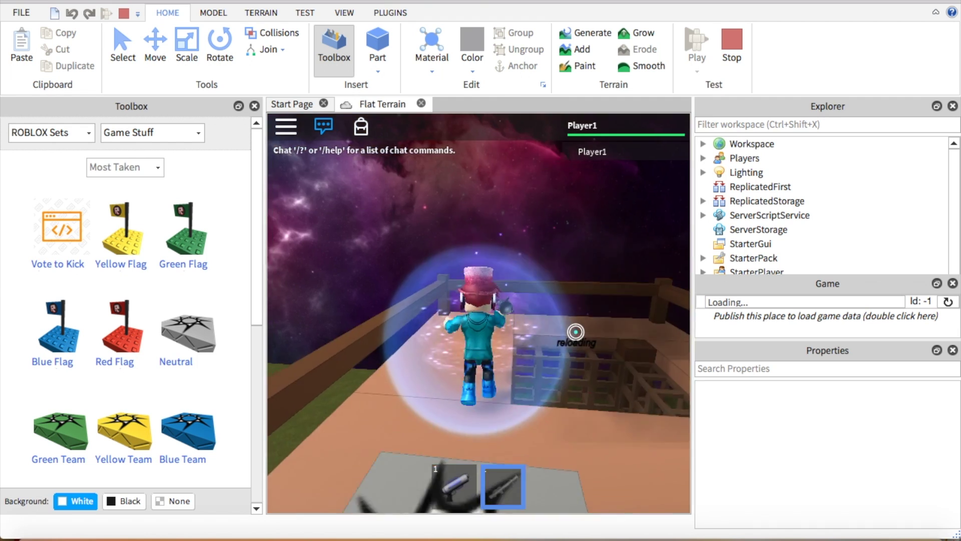
right_drag(575, 332, 575, 332)
click(575, 332)
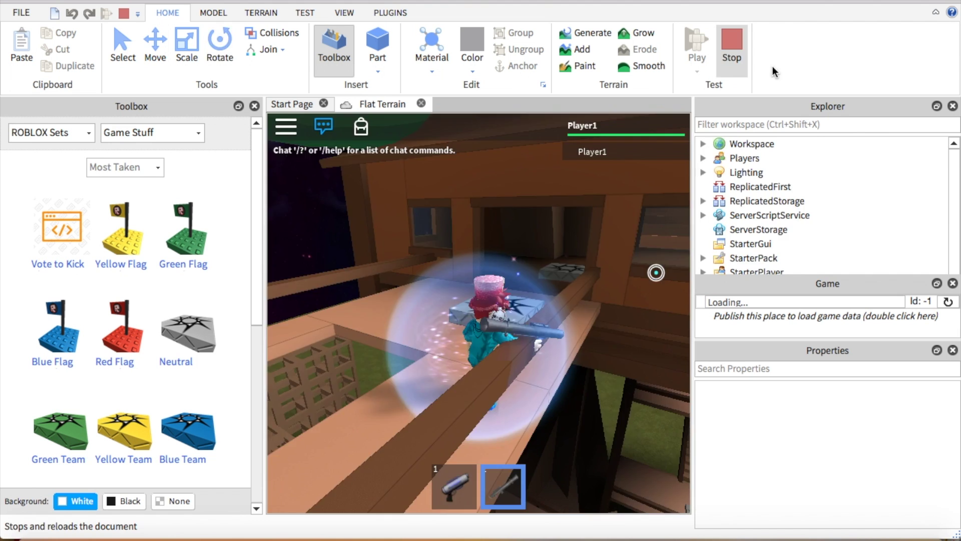
click(732, 45)
Step: Examine the treehouse and its placed spawn locations from several distances and angles
right_drag(516, 284, 515, 284)
scroll(515, 284, down, 6)
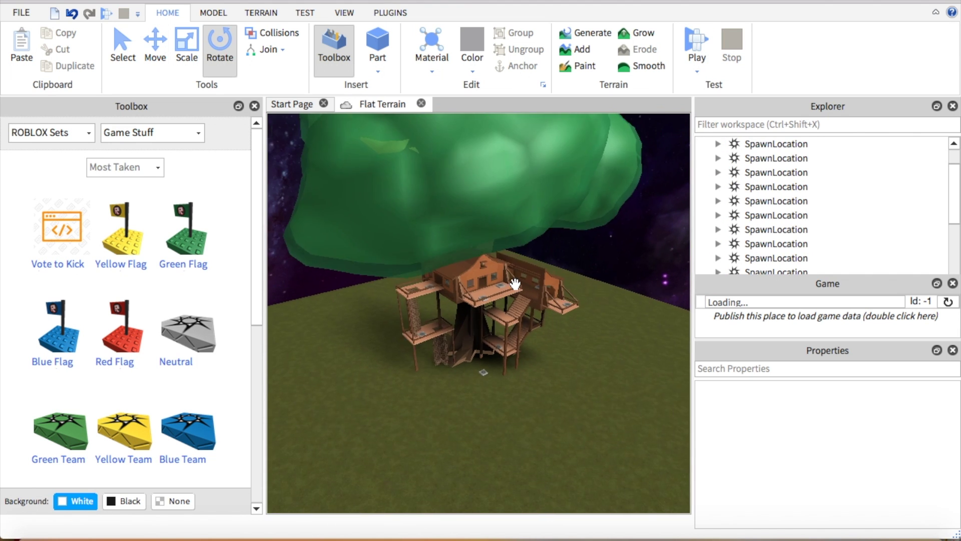
scroll(515, 284, up, 10)
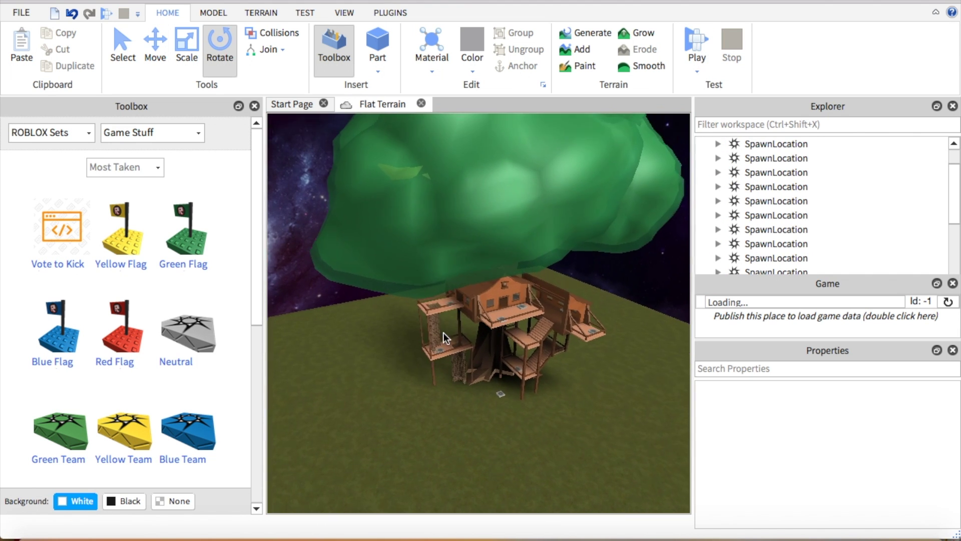
scroll(443, 332, down, 6)
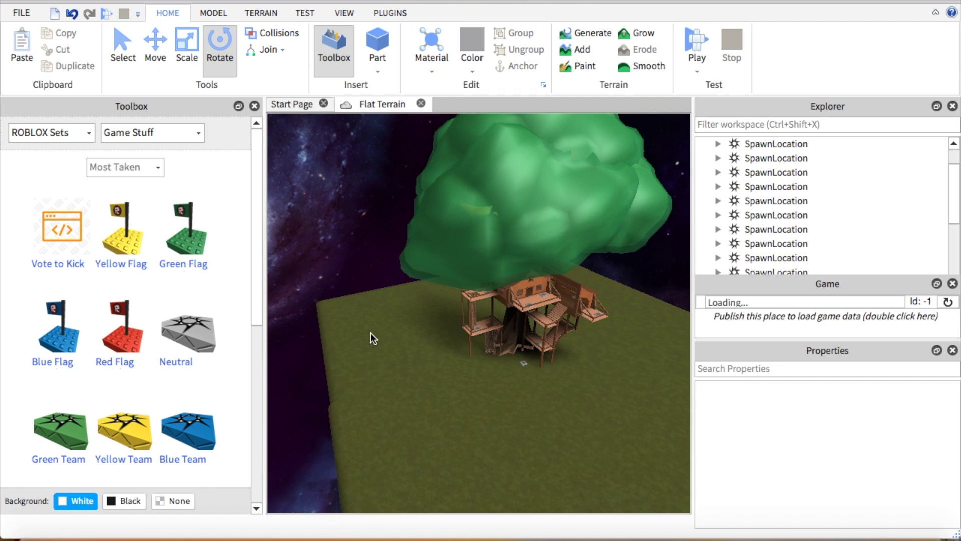
right_drag(409, 329, 410, 329)
scroll(410, 328, up, 3)
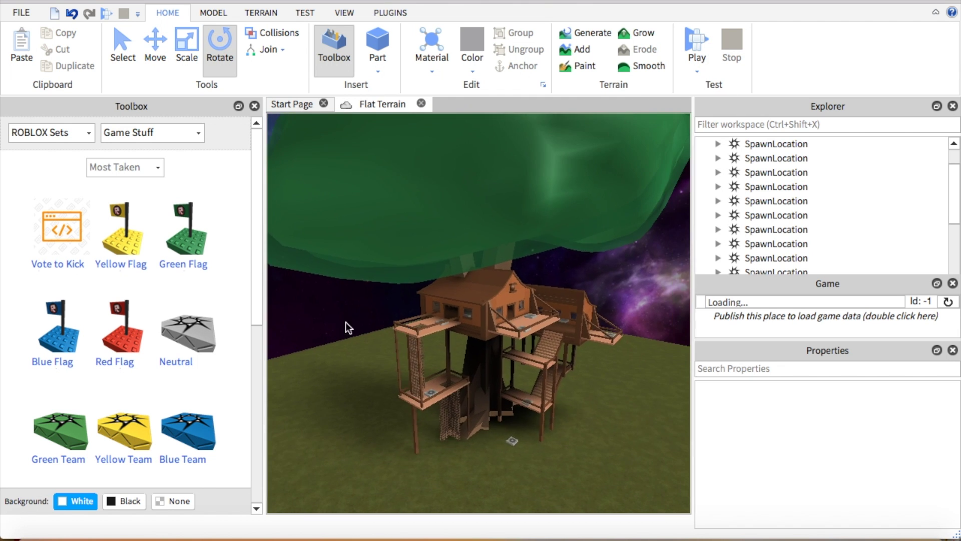
scroll(372, 302, up, 2)
right_drag(372, 302, 371, 303)
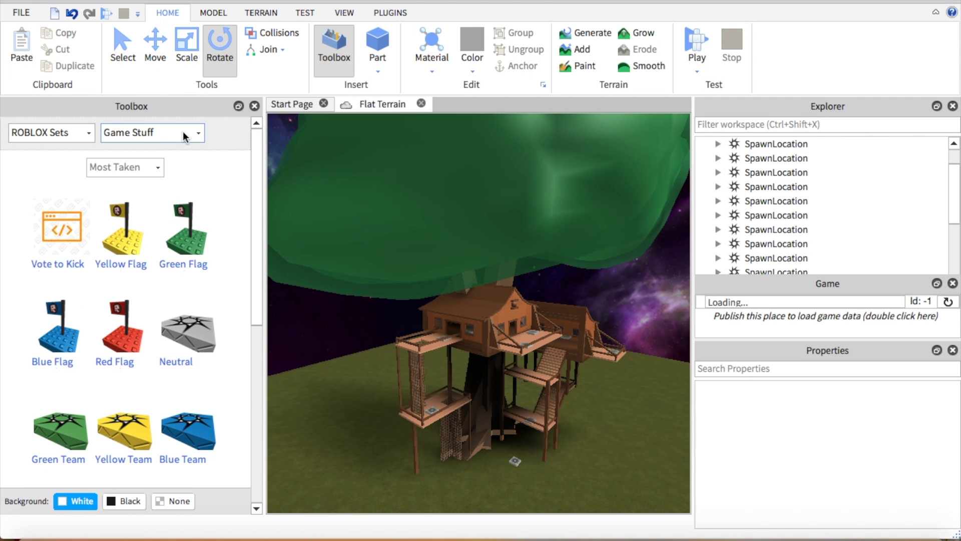
Step: Insert the Leaderboard script by ROBLOX from the Game Stuff set and clear the selection
scroll(157, 238, down, 5)
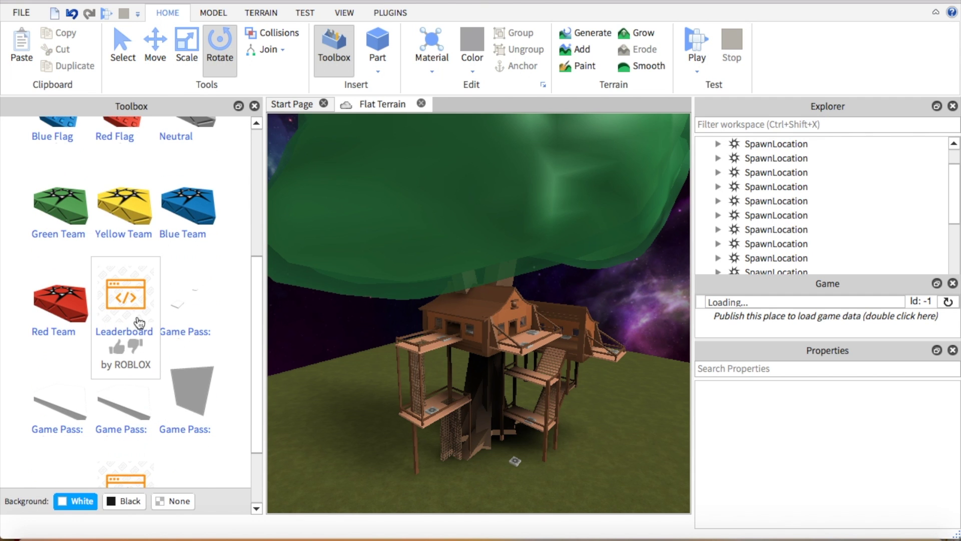
click(139, 322)
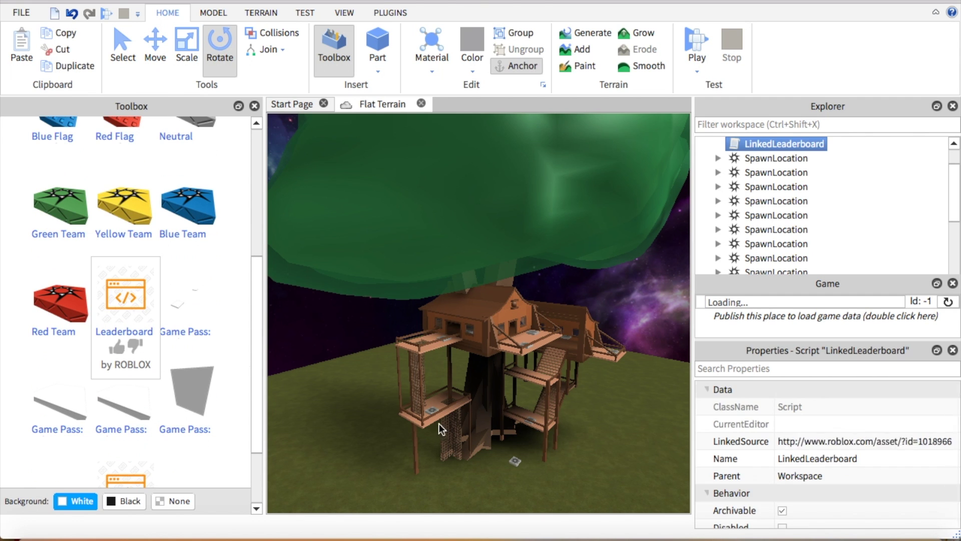
click(648, 314)
right_drag(627, 287, 626, 285)
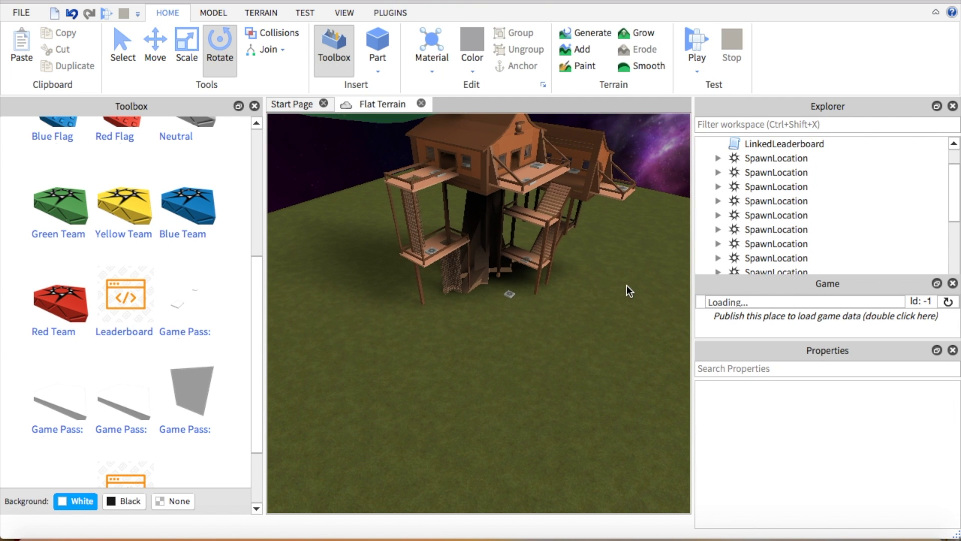
Step: Start a playtest, equip the second weapon and walk the character around the ground beneath the treehouse
click(699, 75)
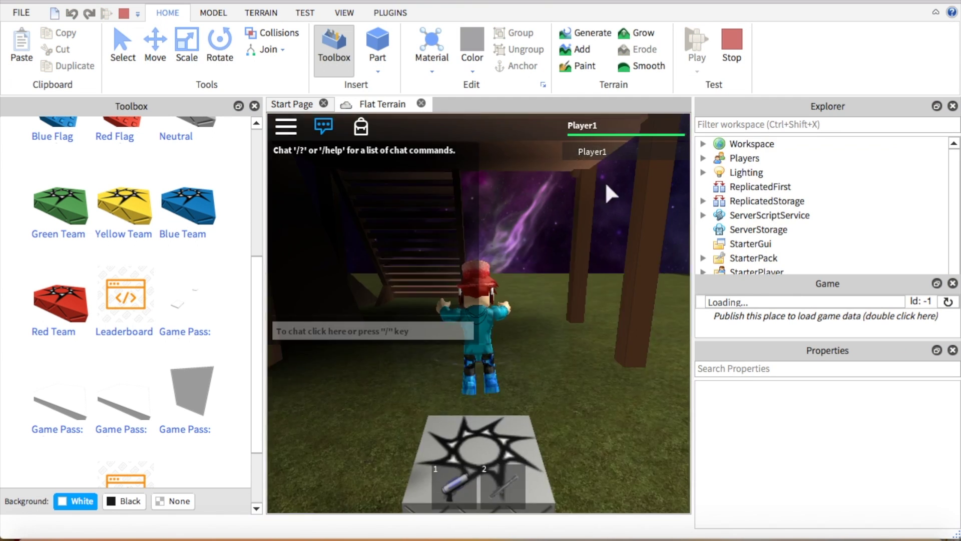
click(504, 486)
key(w)
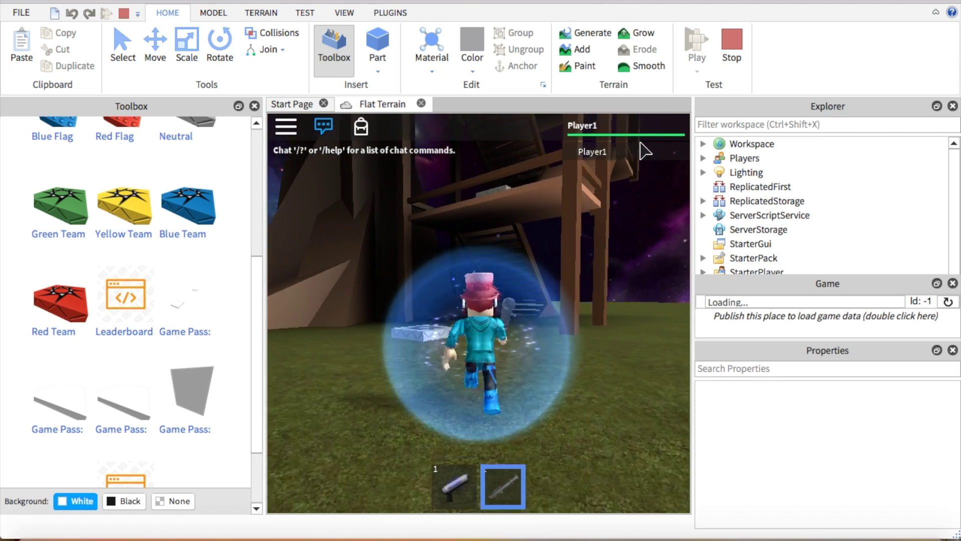
key(a)
key(s)
key(s)
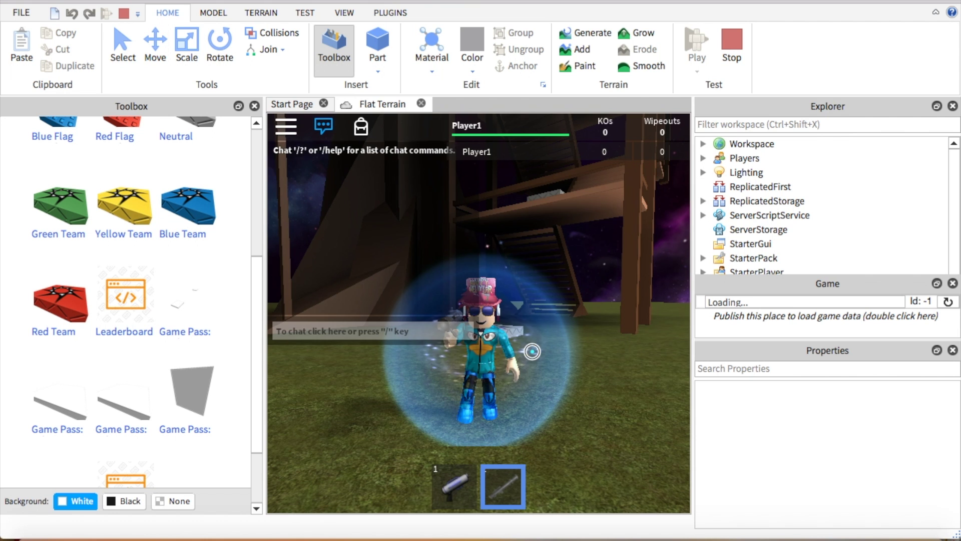
Step: Reset the character twice to test the leaderboard's Wipeouts counter, and stop the playtest
key(Escape)
click(348, 457)
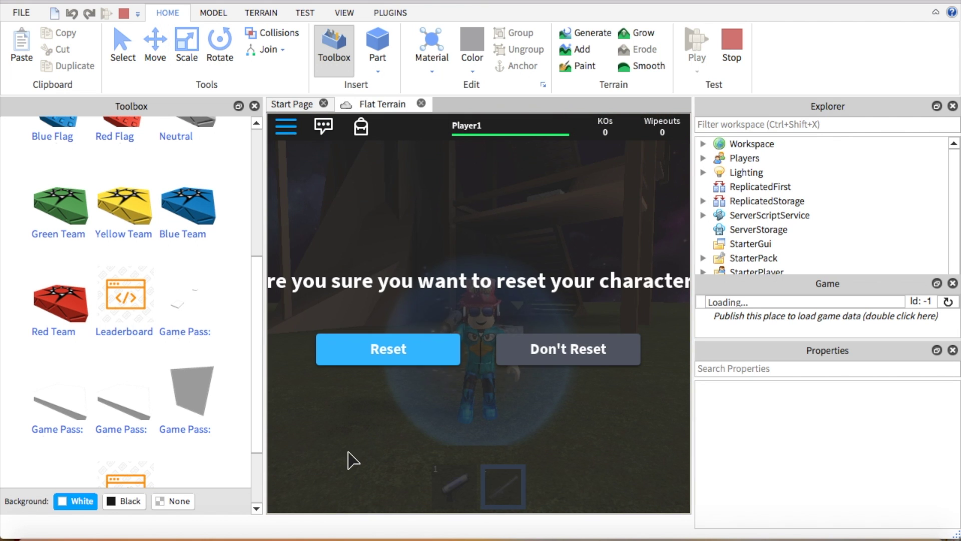
click(414, 335)
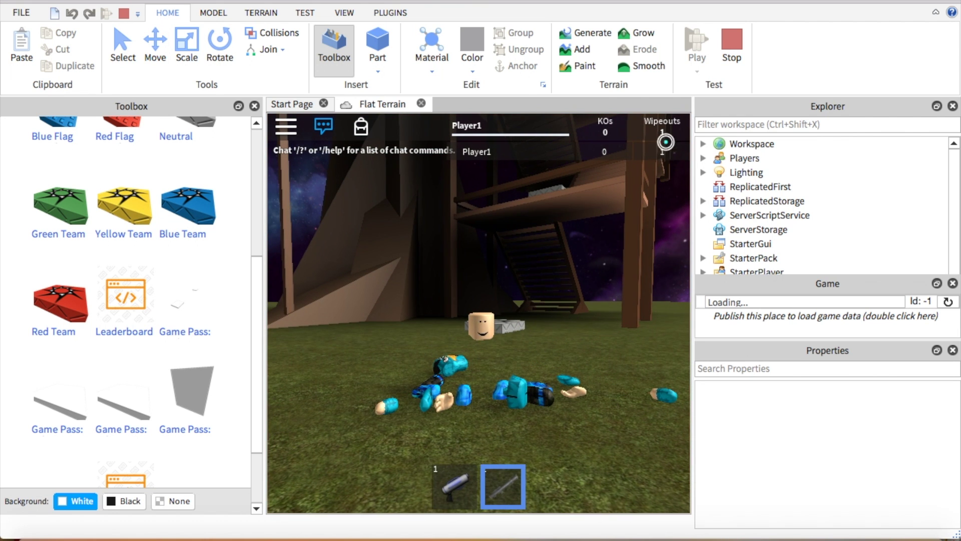
click(286, 131)
click(318, 477)
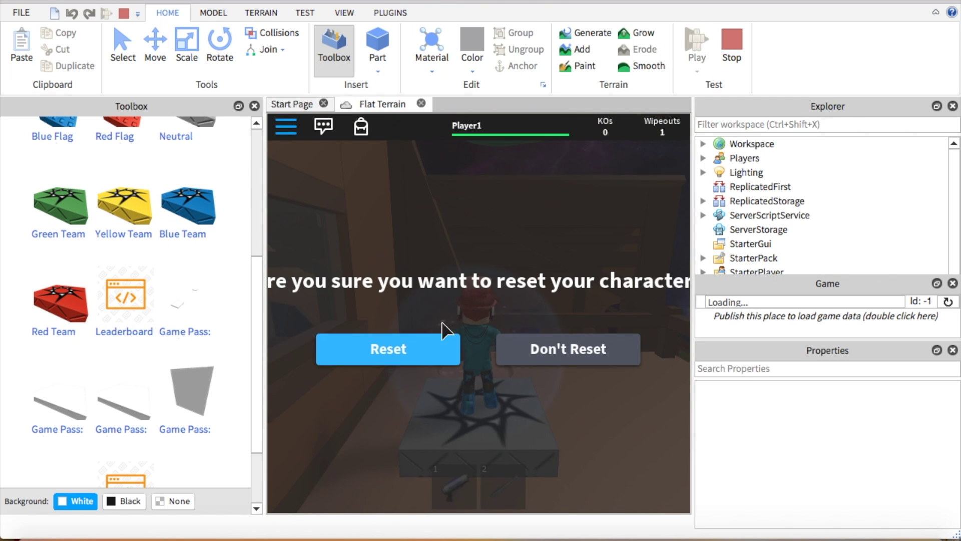
click(423, 346)
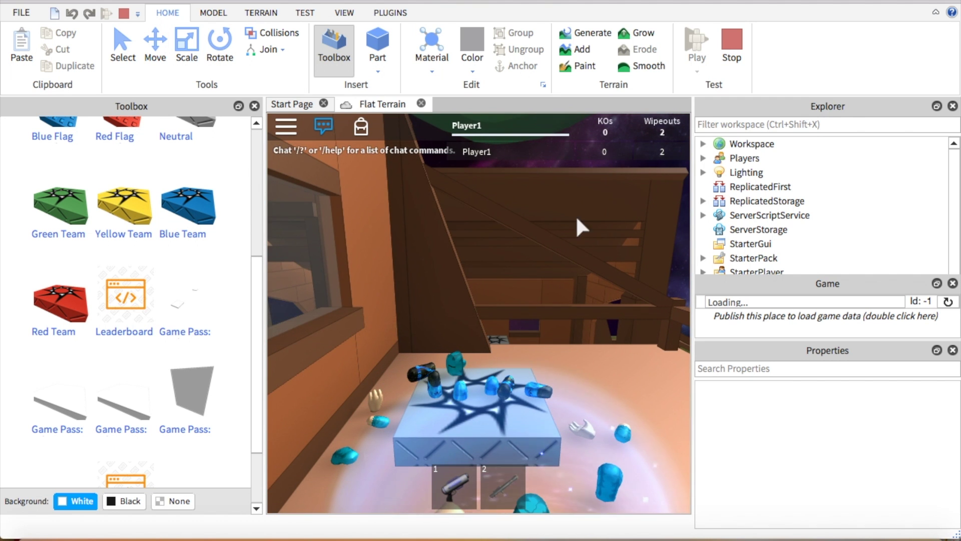
click(732, 45)
scroll(515, 305, down, 5)
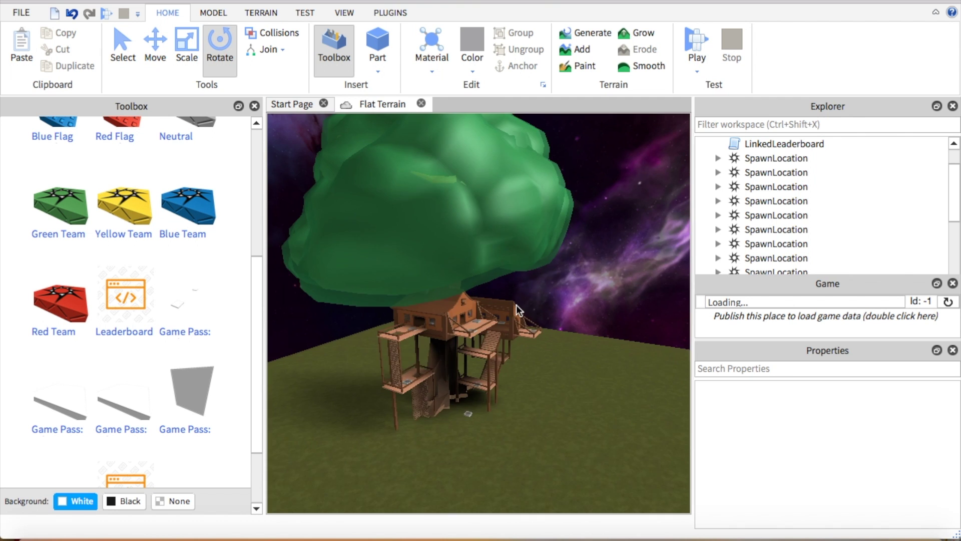
Step: Switch to the web browser and view the Leaderboards section of the Super Hero Tycoon game page
click(83, 535)
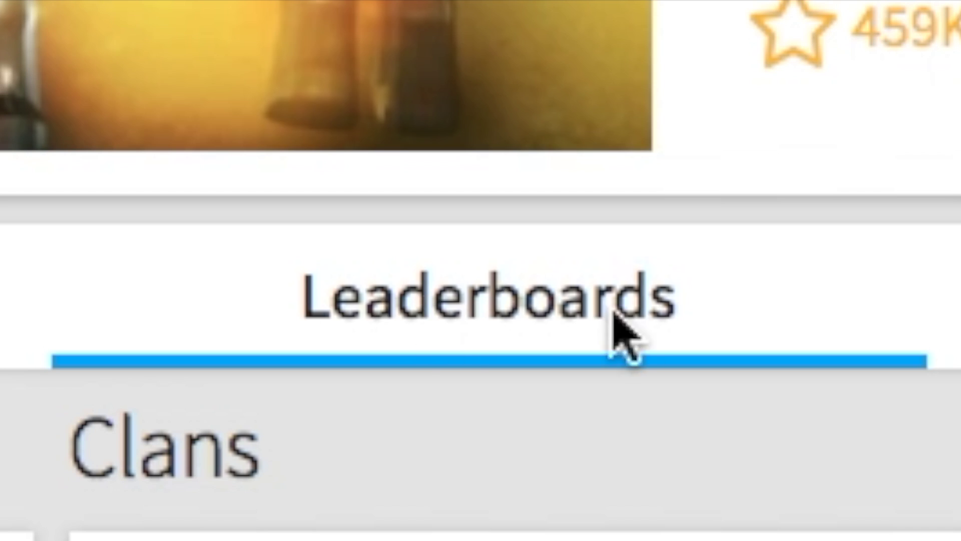
scroll(484, 301, up, 3)
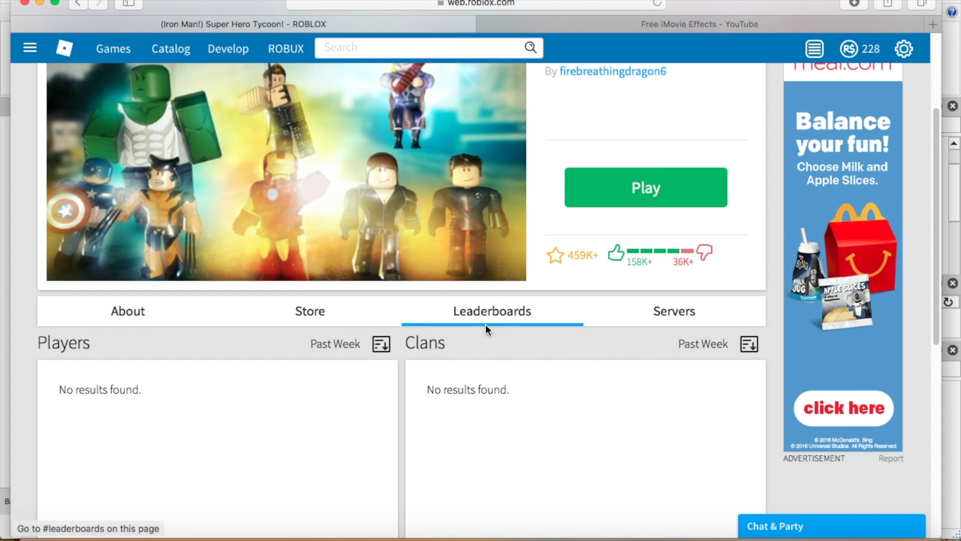
Step: Examine the Players and Clans leaderboards on the Super Hero Tycoon game page
scroll(491, 309, down, 4)
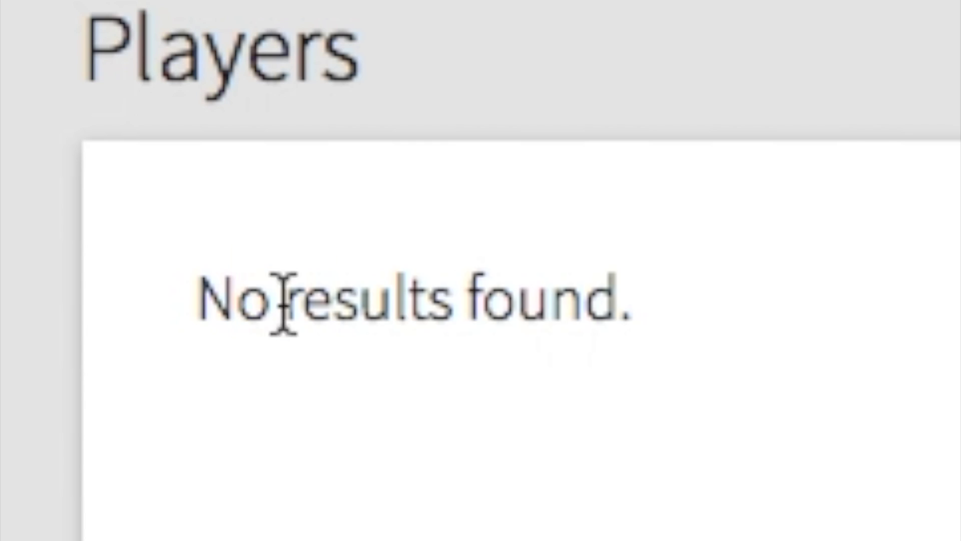
mouse_move(66, 245)
mouse_down()
mouse_move(128, 248)
mouse_move(70, 240)
mouse_up()
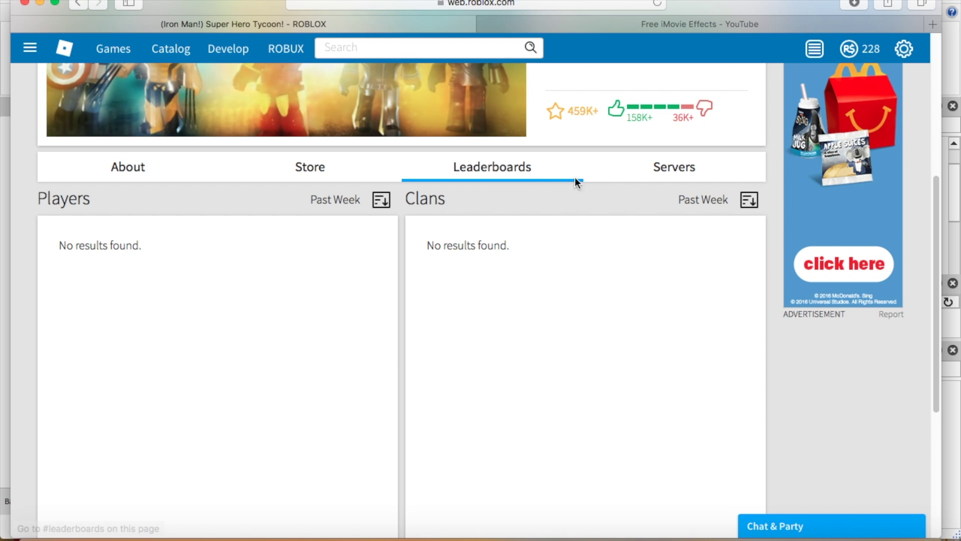
scroll(576, 178, up, 7)
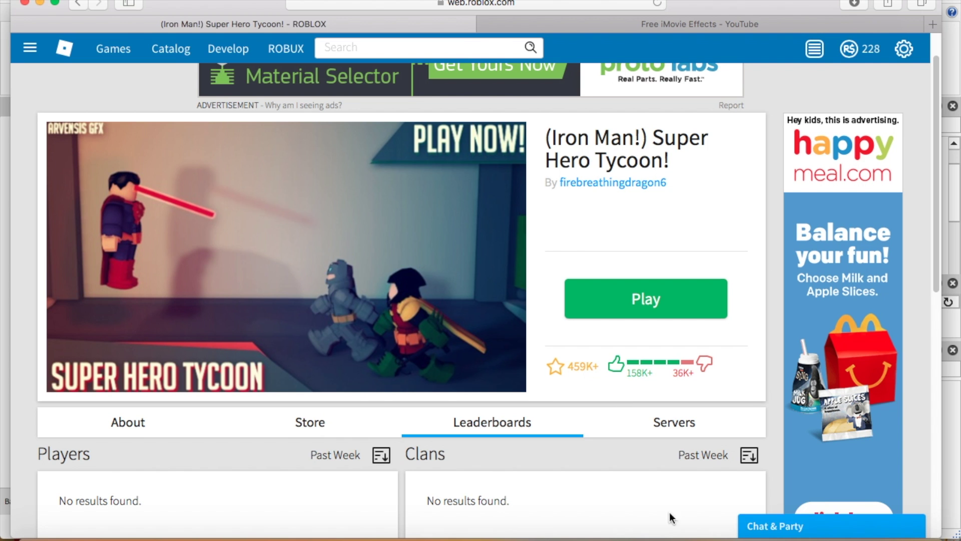
Step: Switch back to Roblox Studio and set the toolbox category to Models
click(816, 538)
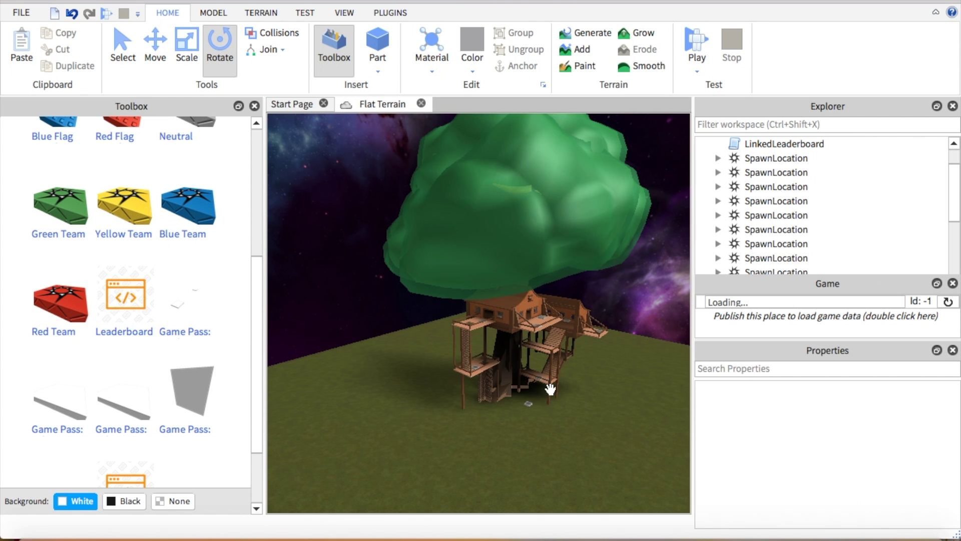
right_drag(550, 388, 549, 390)
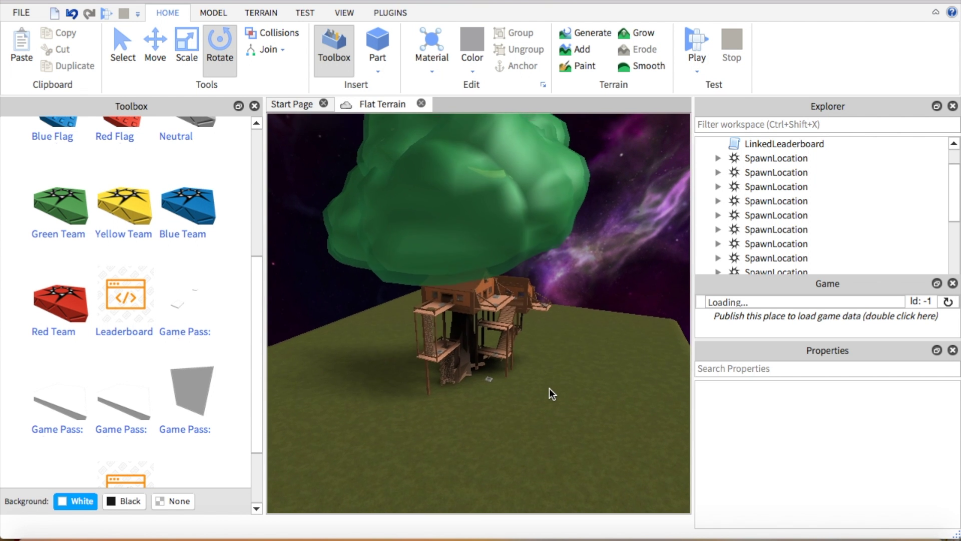
scroll(549, 388, up, 5)
scroll(201, 250, up, 5)
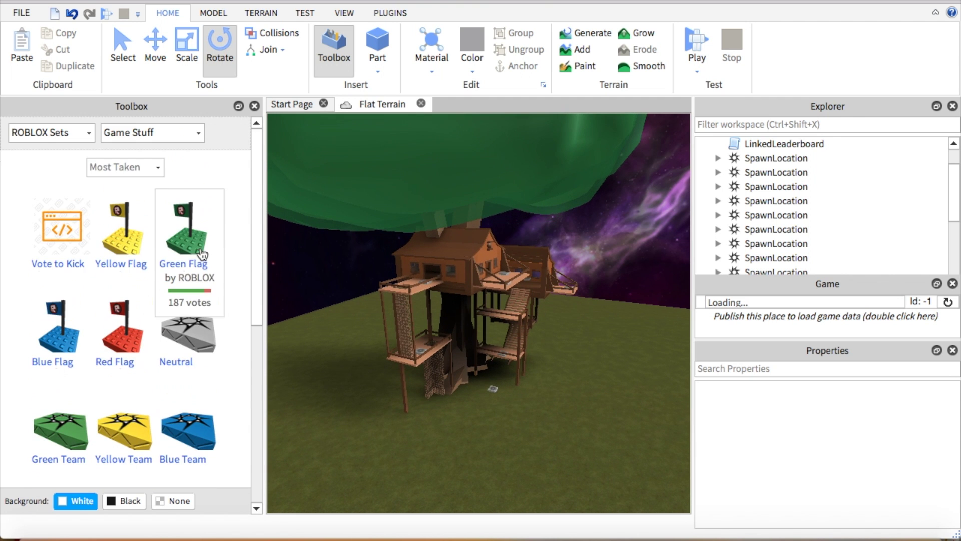
click(74, 137)
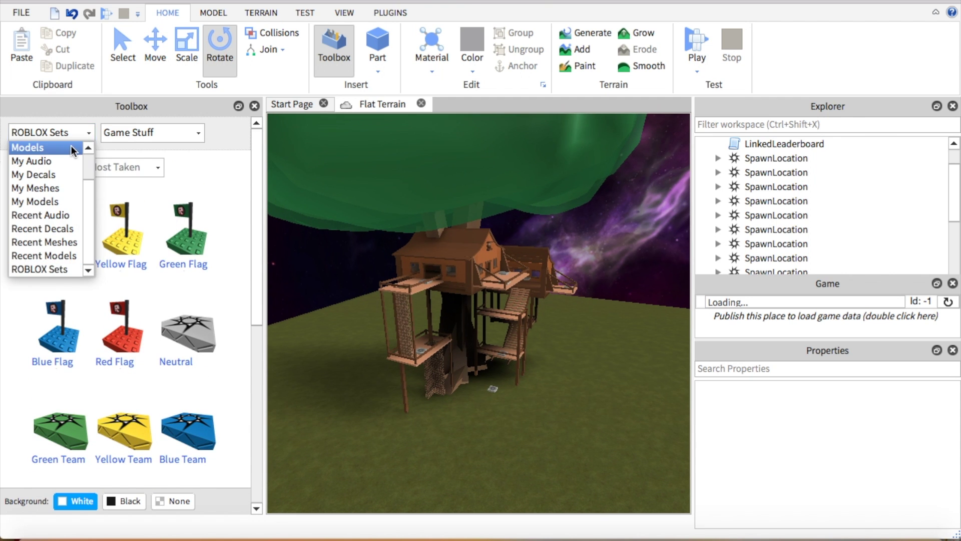
click(71, 146)
click(72, 140)
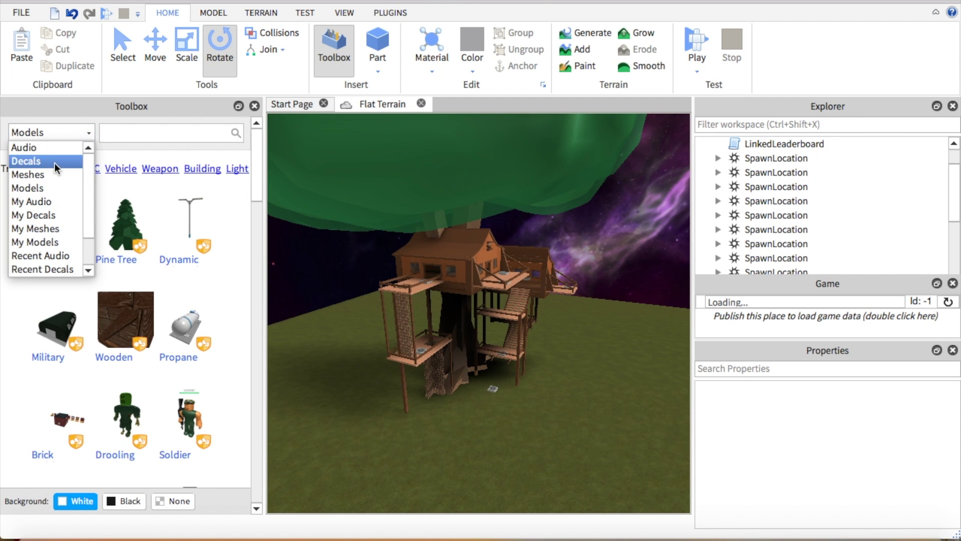
click(59, 140)
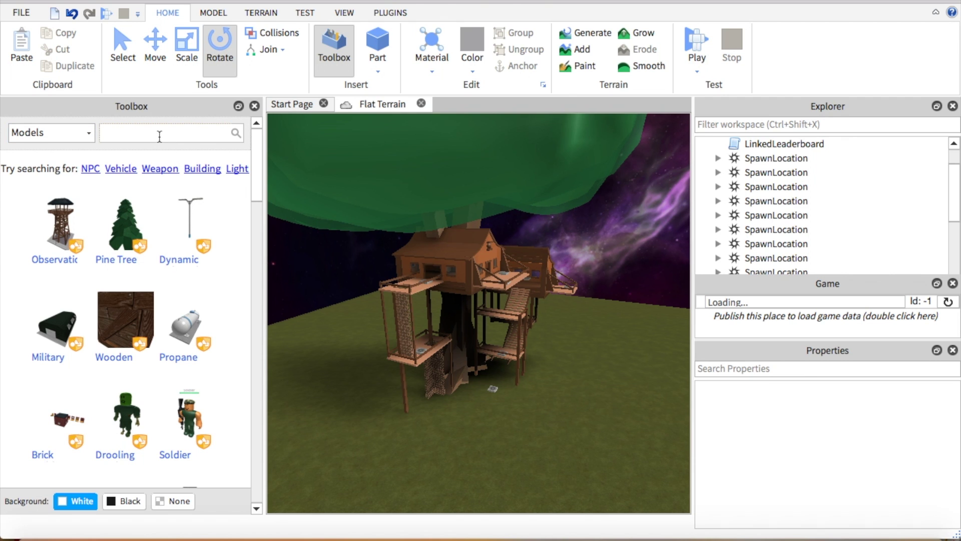
Step: Search the toolbox models for "raido" and look through the results
click(159, 137)
scroll(176, 225, down, 5)
scroll(179, 241, up, 5)
key(Return)
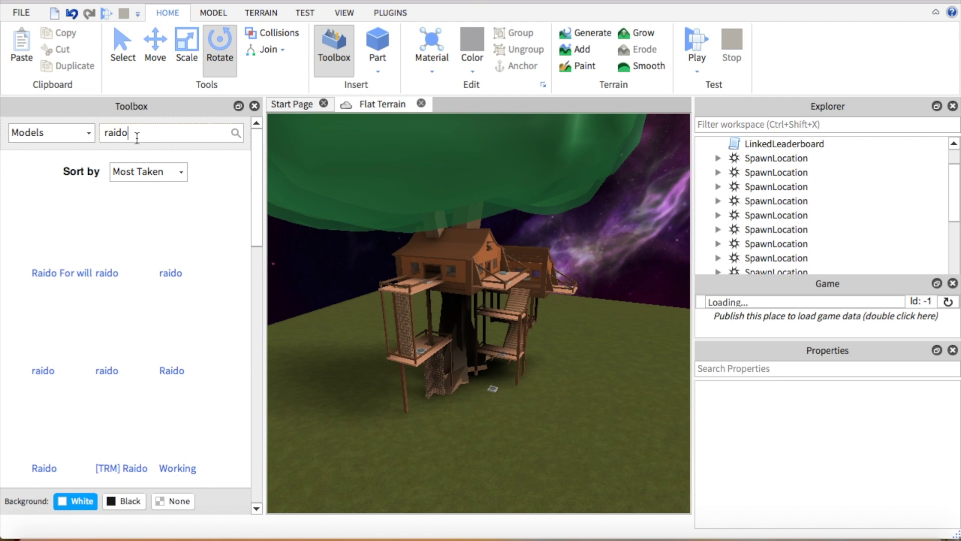
scroll(181, 247, down, 10)
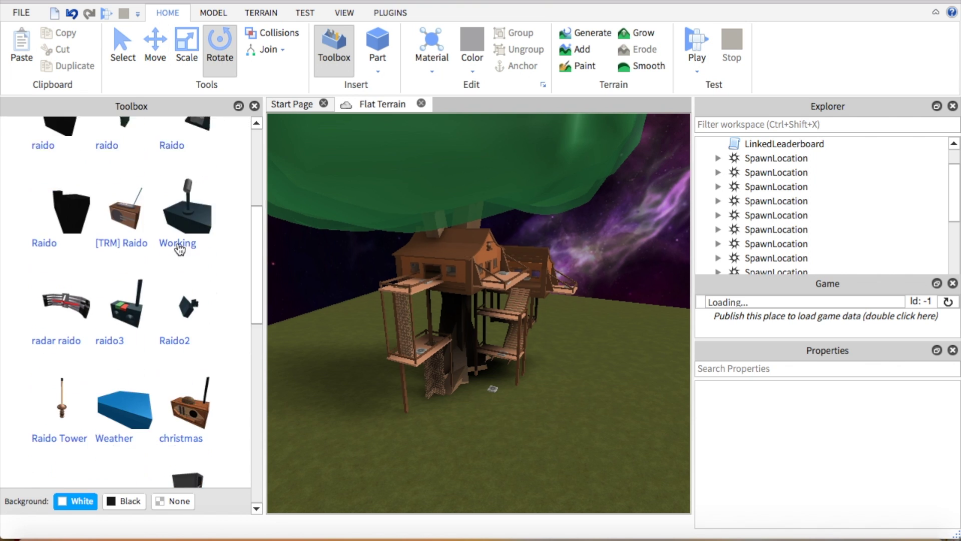
scroll(180, 249, up, 10)
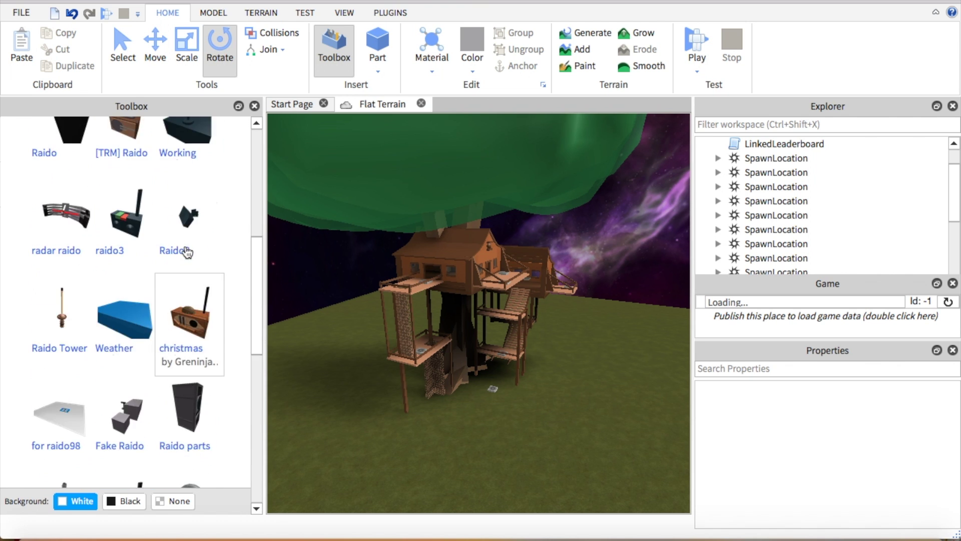
Step: Insert the berezaa Games Radio model from My Models onto the ground in front of the treehouse and focus on it
click(78, 133)
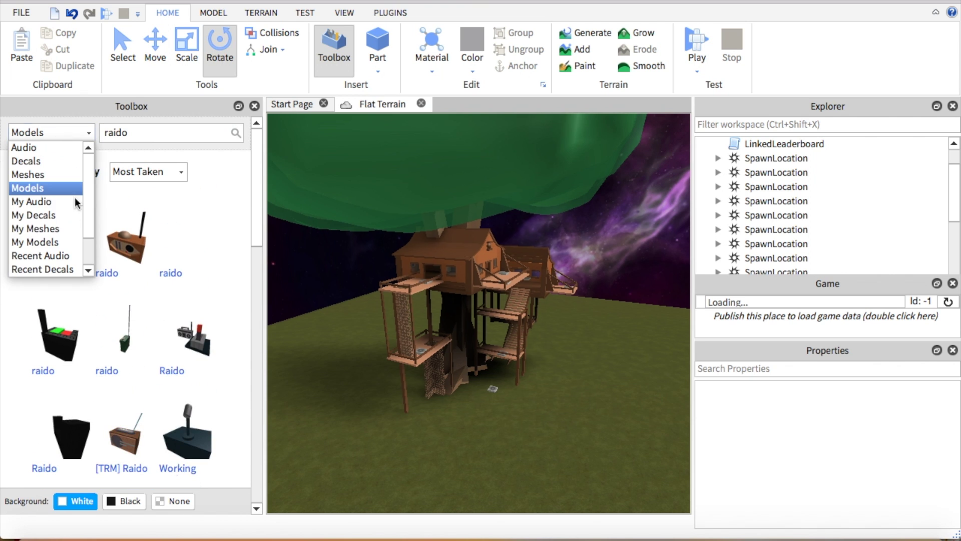
click(73, 227)
click(62, 139)
click(65, 240)
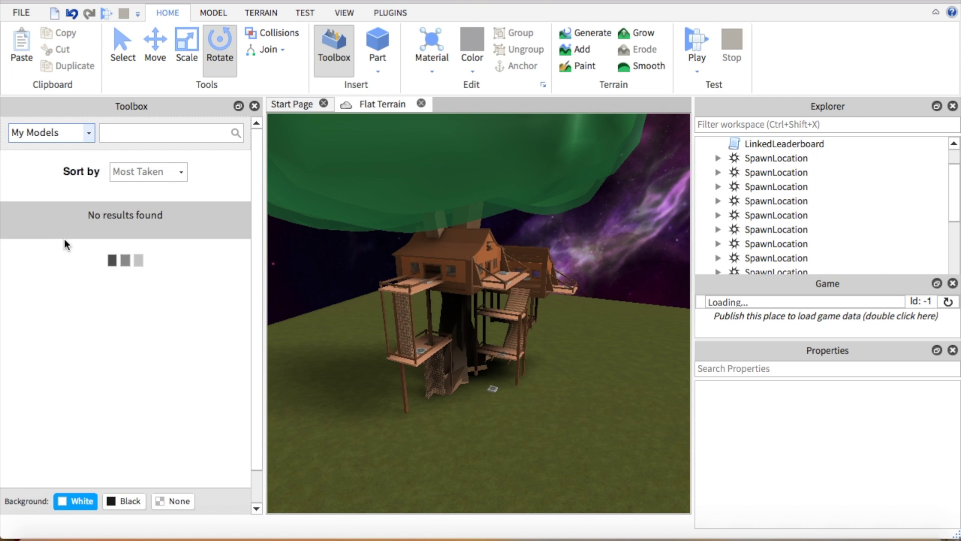
scroll(148, 226, down, 3)
scroll(148, 226, down, 5)
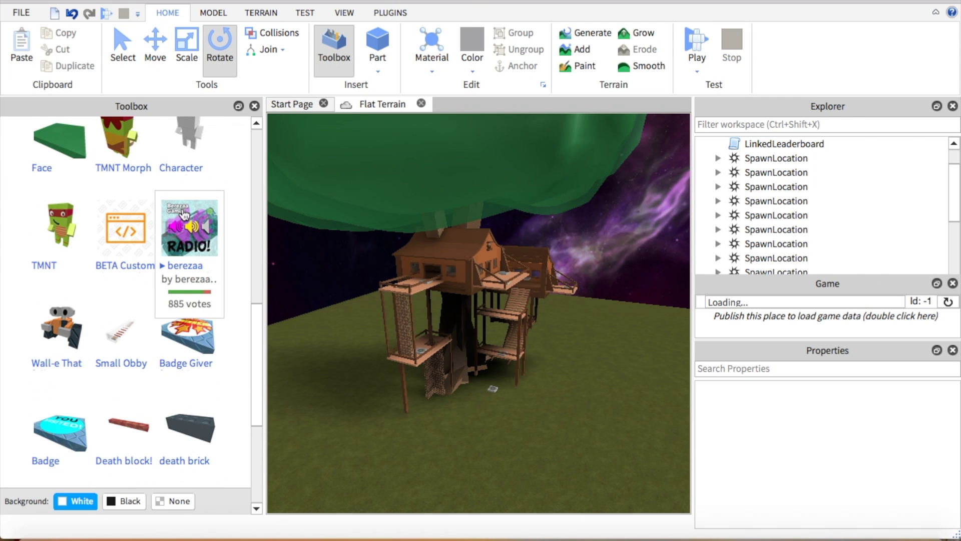
scroll(203, 244, up, 1)
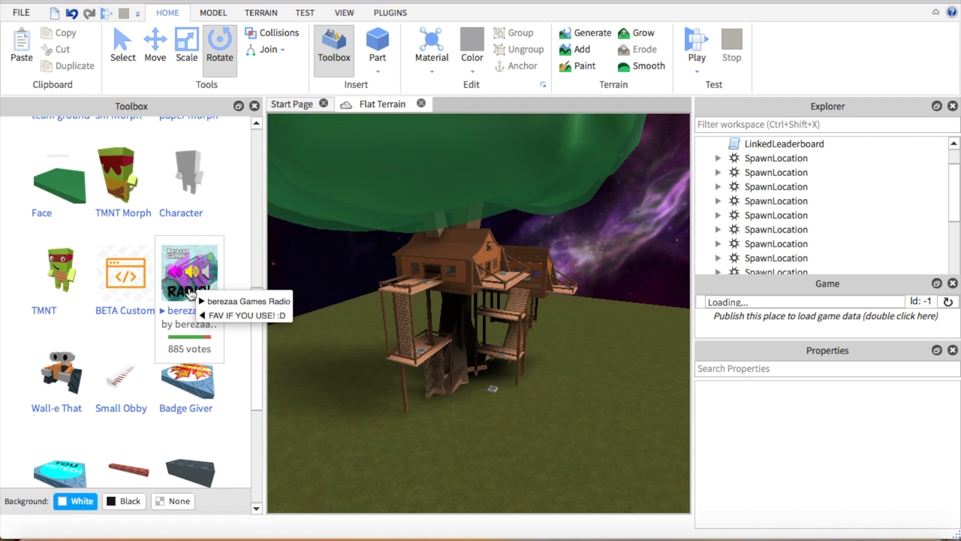
drag(191, 292, 443, 436)
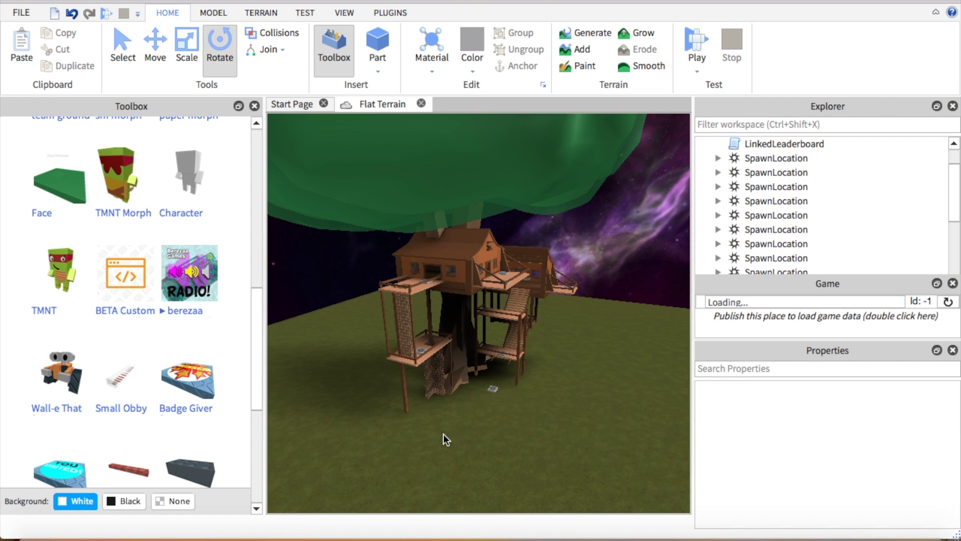
key(f)
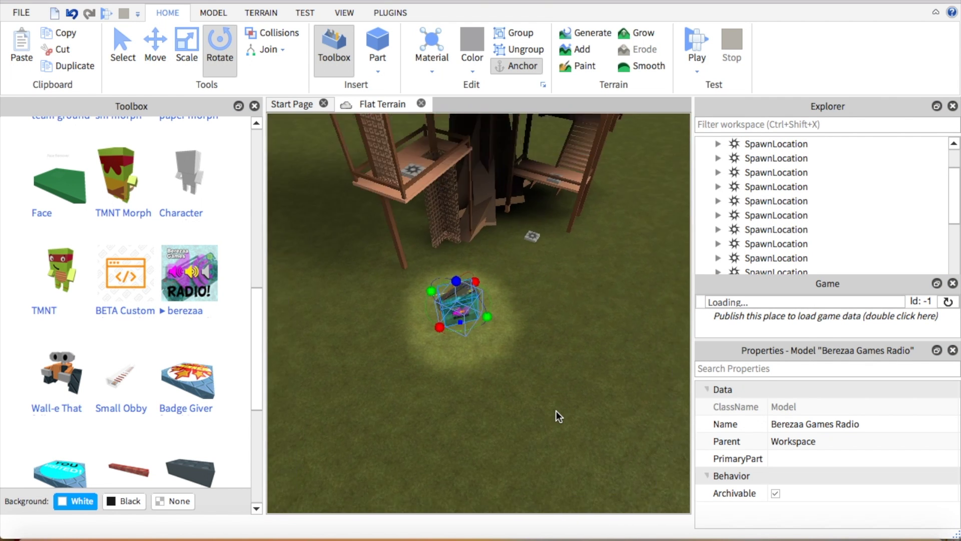
Step: Ungroup the Berezaa Games Radio model into its separate parts
right_drag(557, 411, 555, 402)
scroll(755, 218, up, 3)
scroll(761, 191, down, 5)
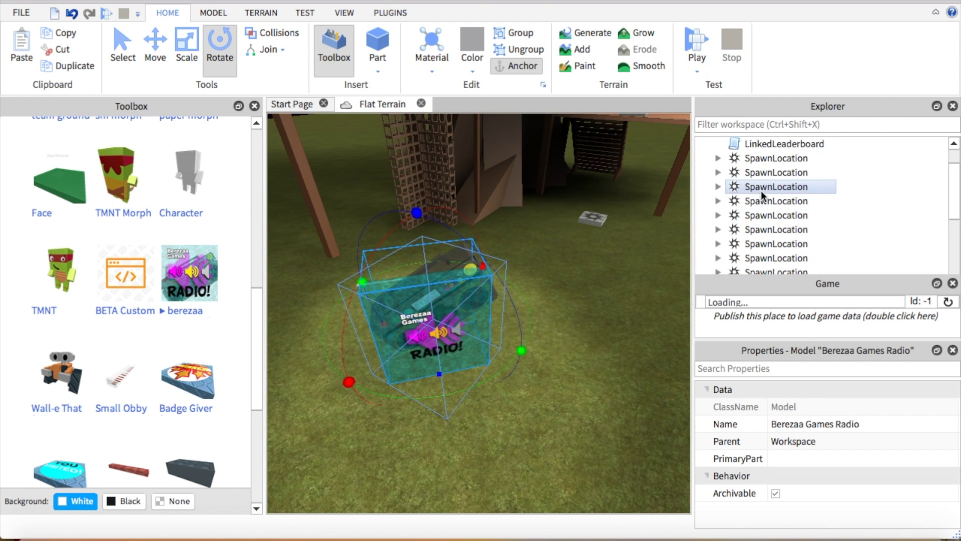
click(515, 43)
scroll(841, 172, up, 1)
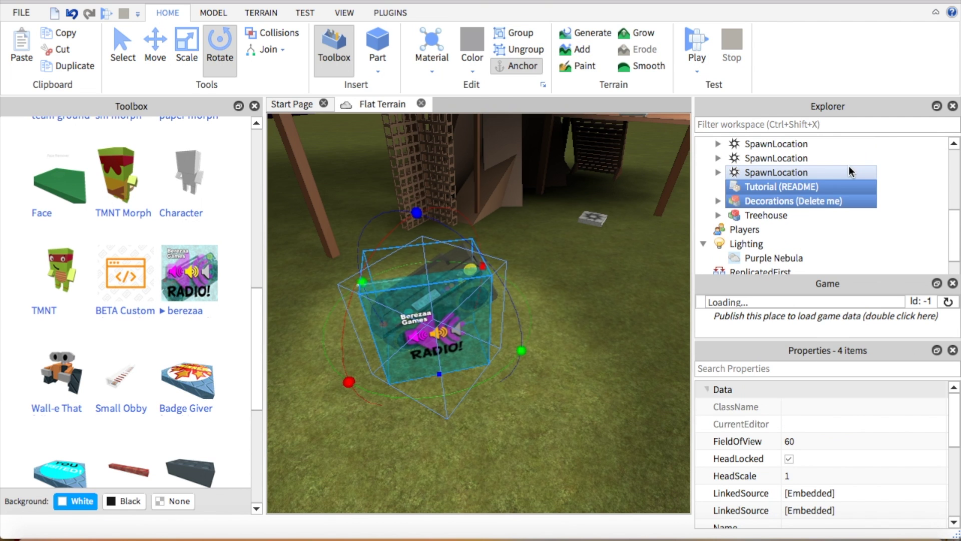
Step: Cut the Decorations (Delete me) model out of the workspace
right_click(825, 202)
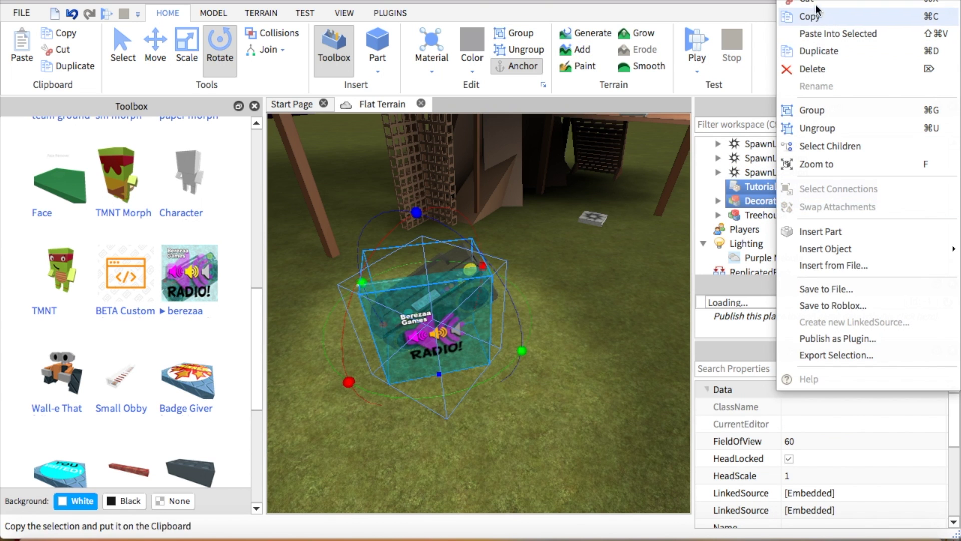
click(759, 124)
click(788, 206)
double_click(788, 205)
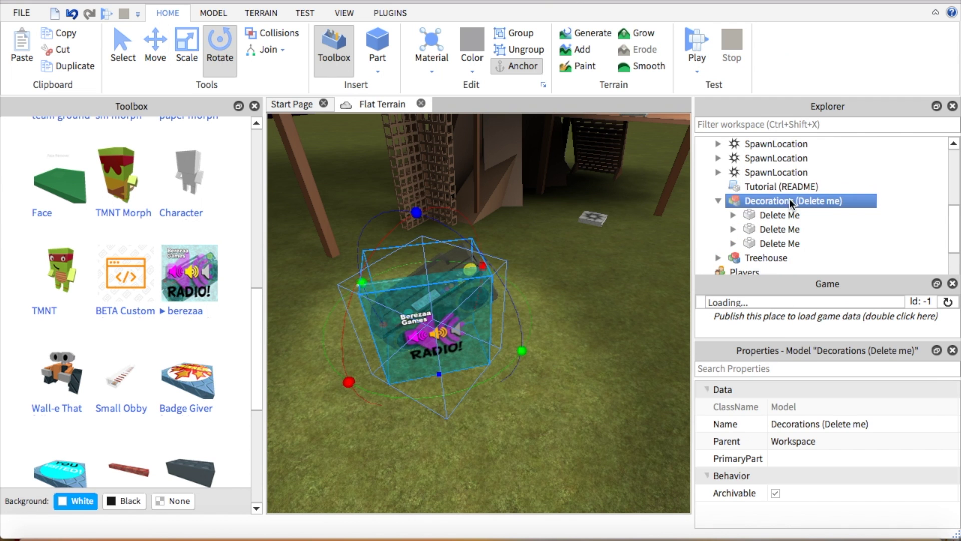
right_click(786, 199)
click(812, 5)
scroll(501, 299, down, 5)
scroll(501, 299, down, 3)
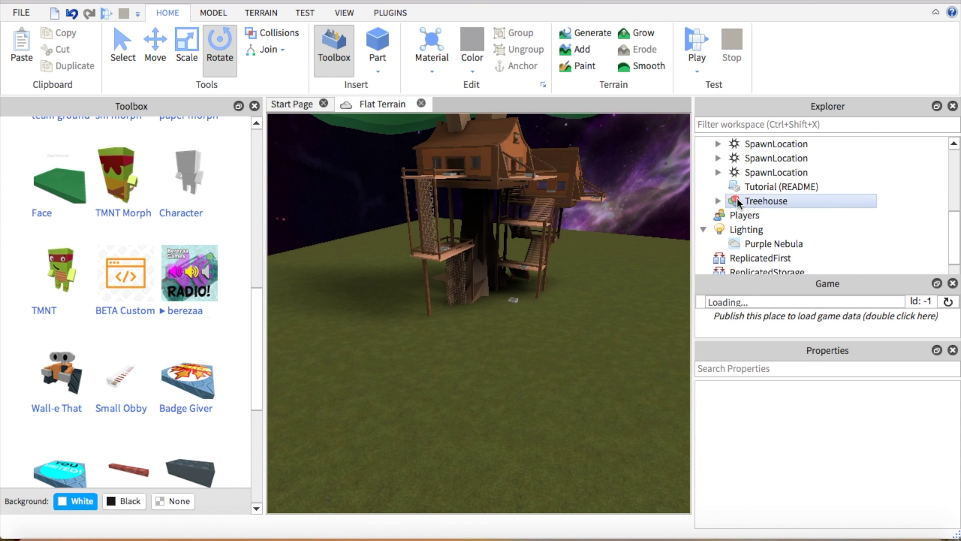
Step: Open the BerGamesRadio (CONFIG HERE) script and clear the DEFAULT_SONG ID
click(761, 186)
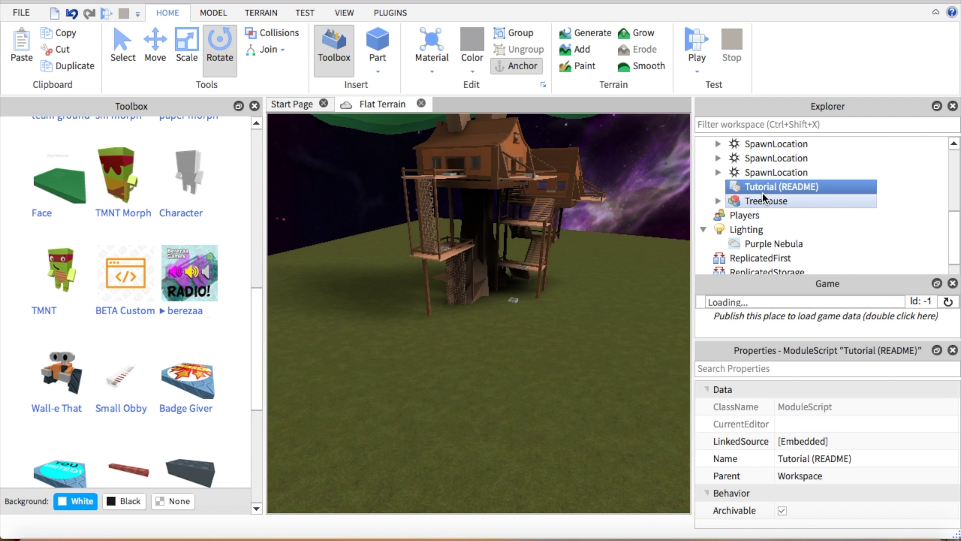
scroll(755, 185, up, 4)
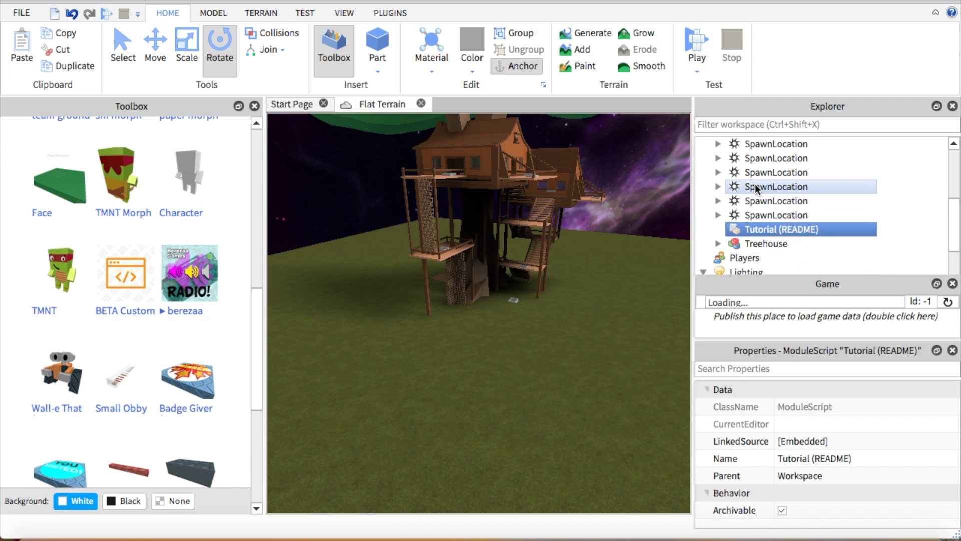
click(777, 173)
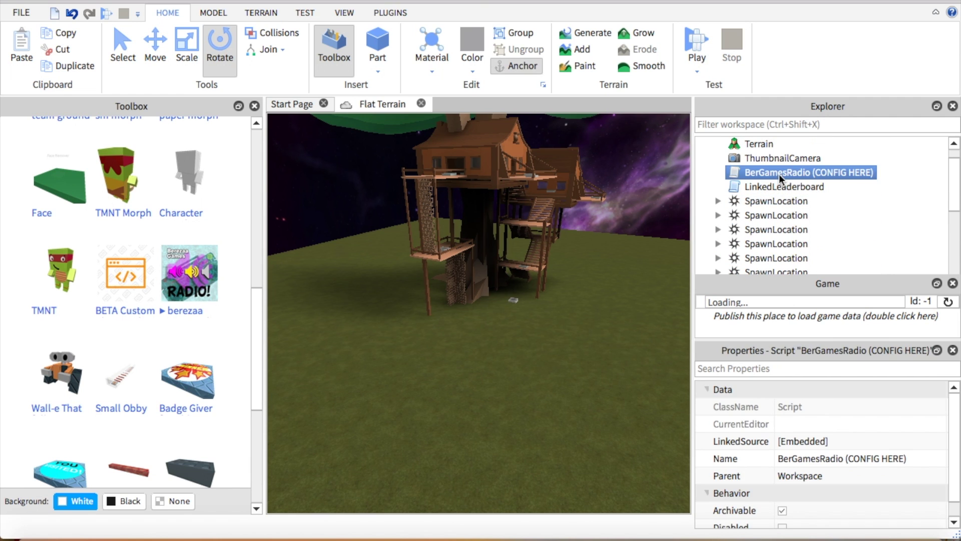
double_click(779, 173)
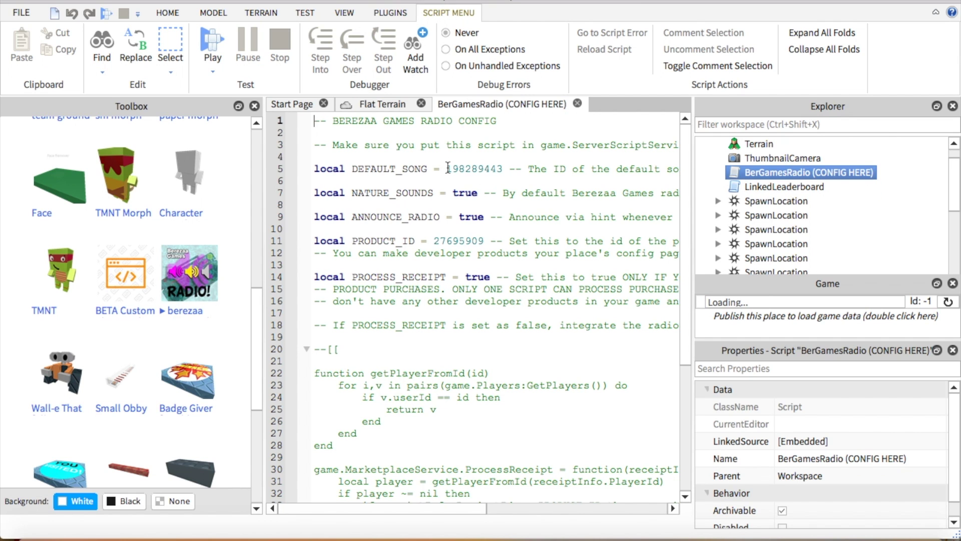
drag(447, 169, 457, 169)
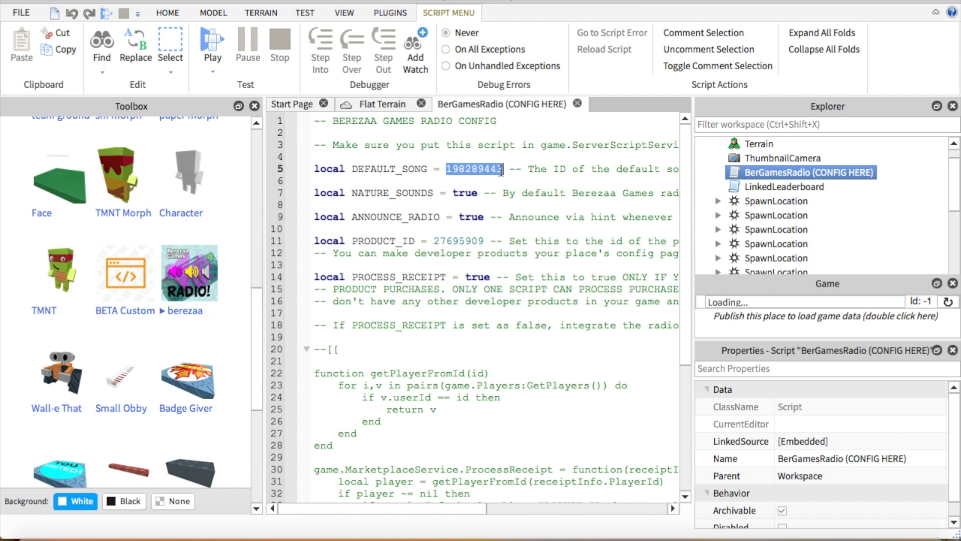
key(BackSpace)
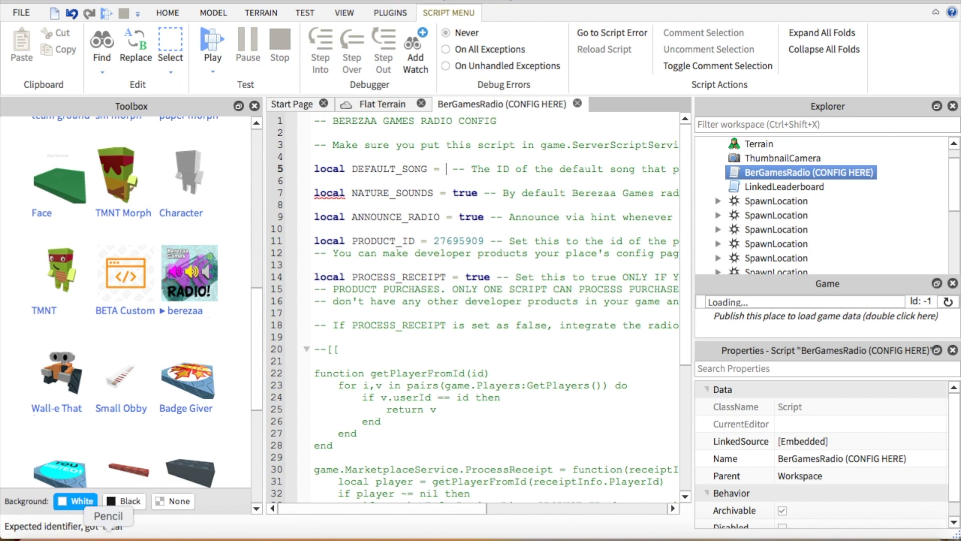
Step: Switch to the web browser, open the Audio category of the Develop library and browse the listed songs
click(84, 536)
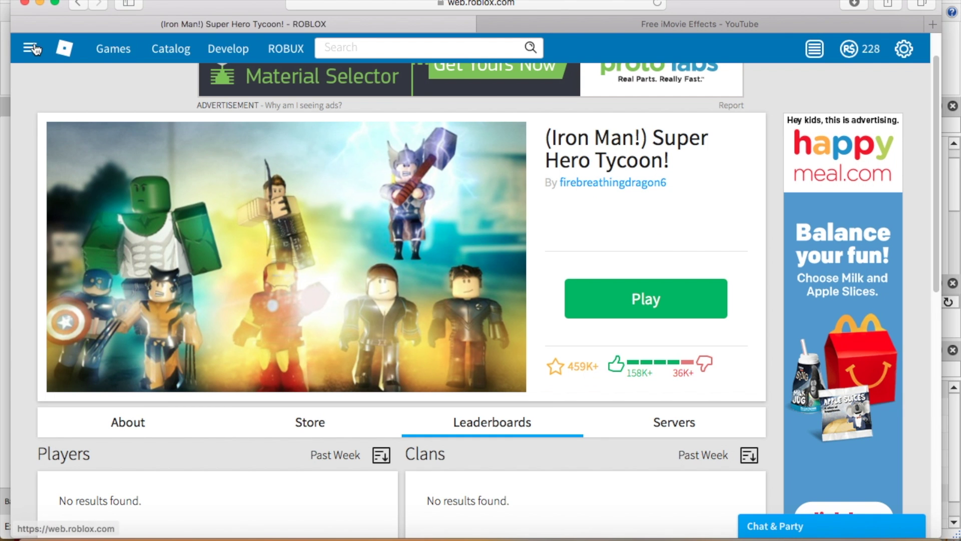
click(219, 50)
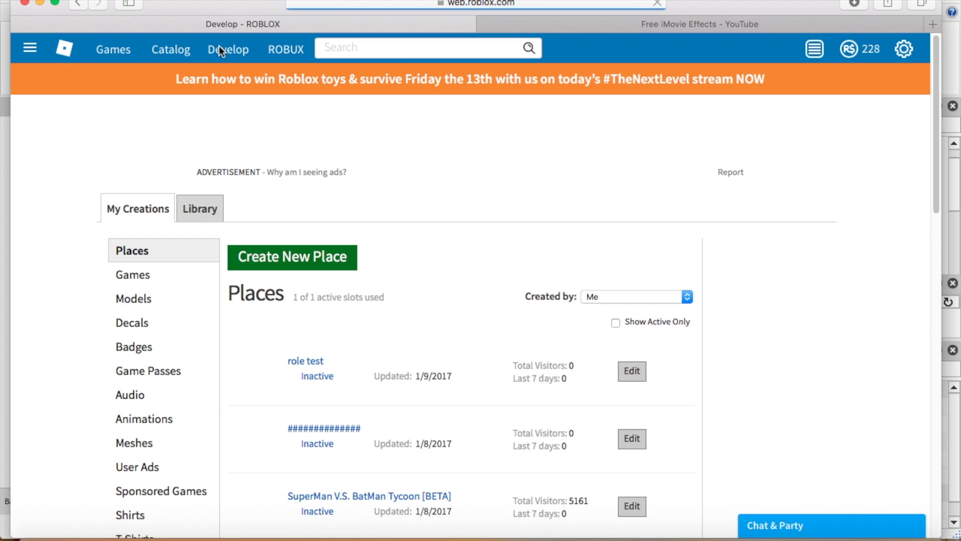
click(184, 213)
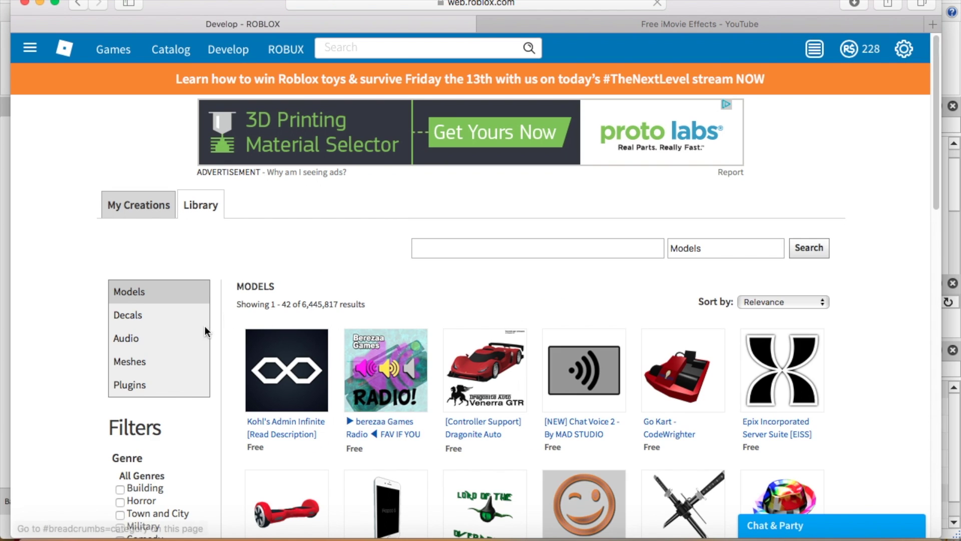
click(126, 338)
scroll(552, 252, down, 5)
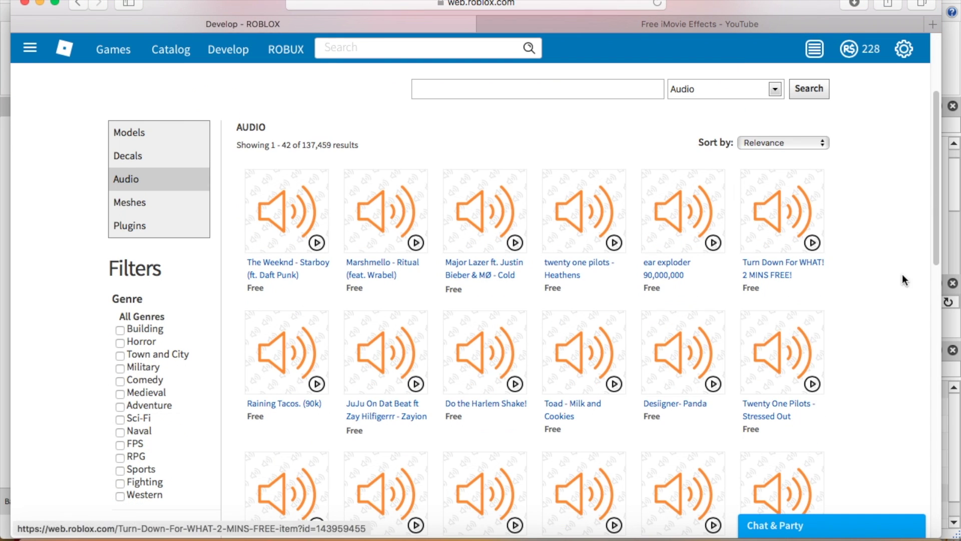
scroll(862, 299, down, 1)
scroll(578, 274, down, 2)
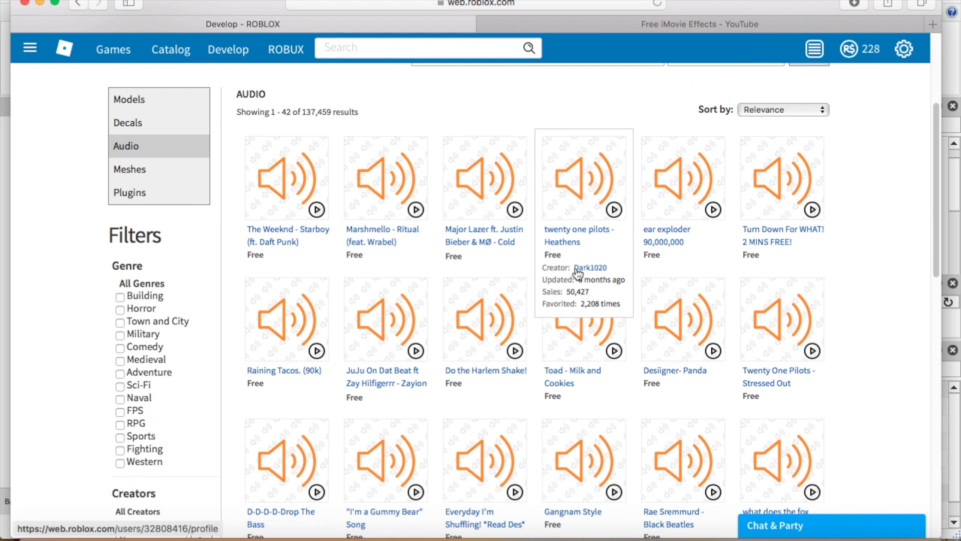
scroll(578, 274, down, 3)
scroll(554, 279, up, 10)
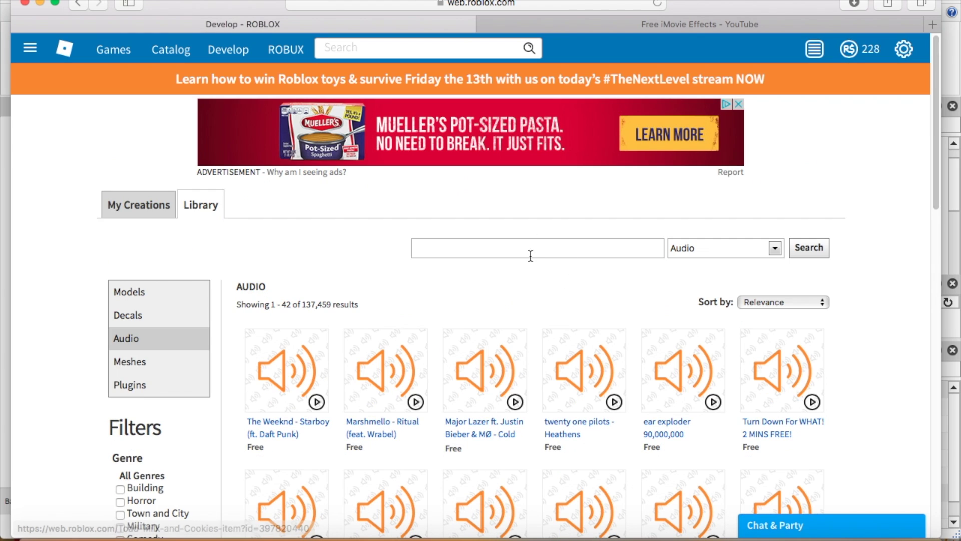
Step: Find the "Game music." audio in the library, open its page and copy the ID 178248607 from the page address
click(527, 250)
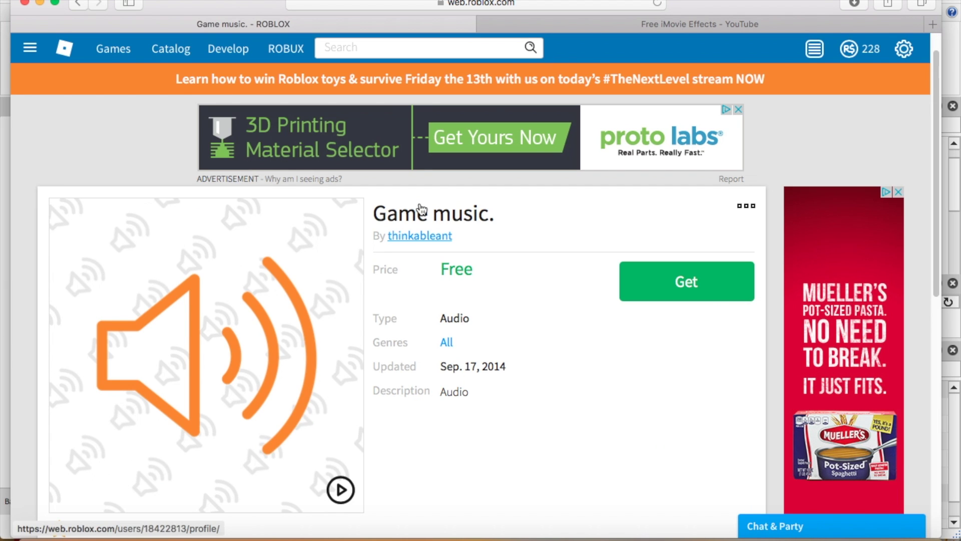
click(524, 3)
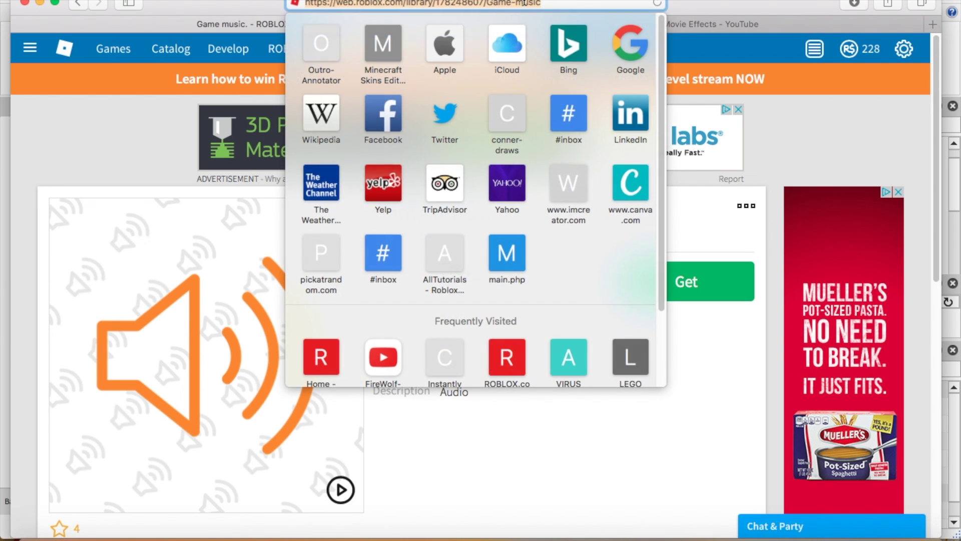
double_click(461, 4)
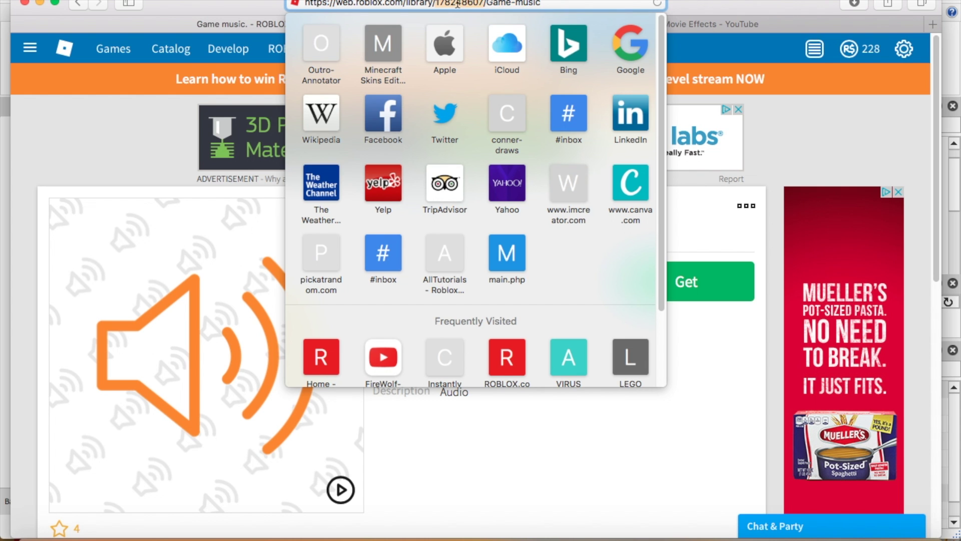
right_click(457, 4)
click(526, 62)
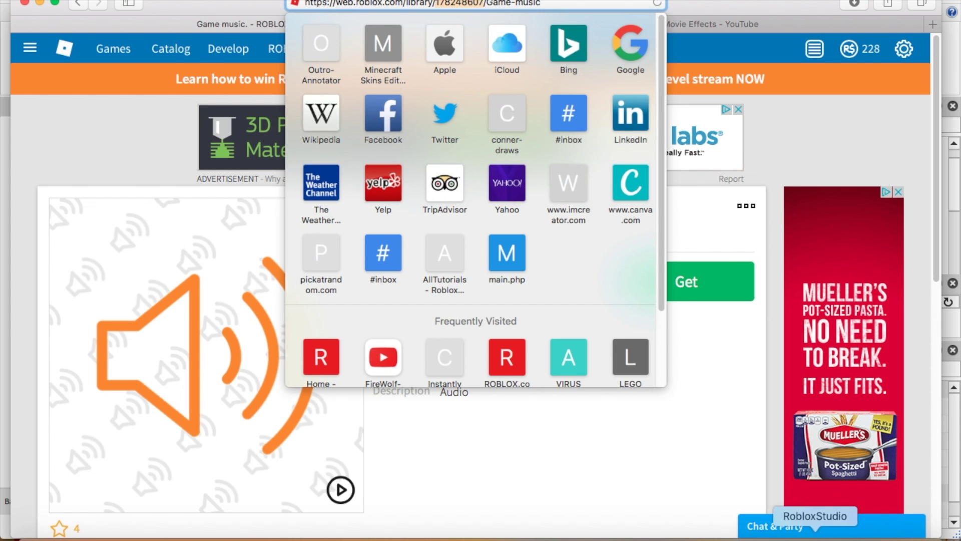
Step: Switch to Roblox Studio, set DEFAULT_SONG to 178248607 in the radio config script, and close the script
click(815, 536)
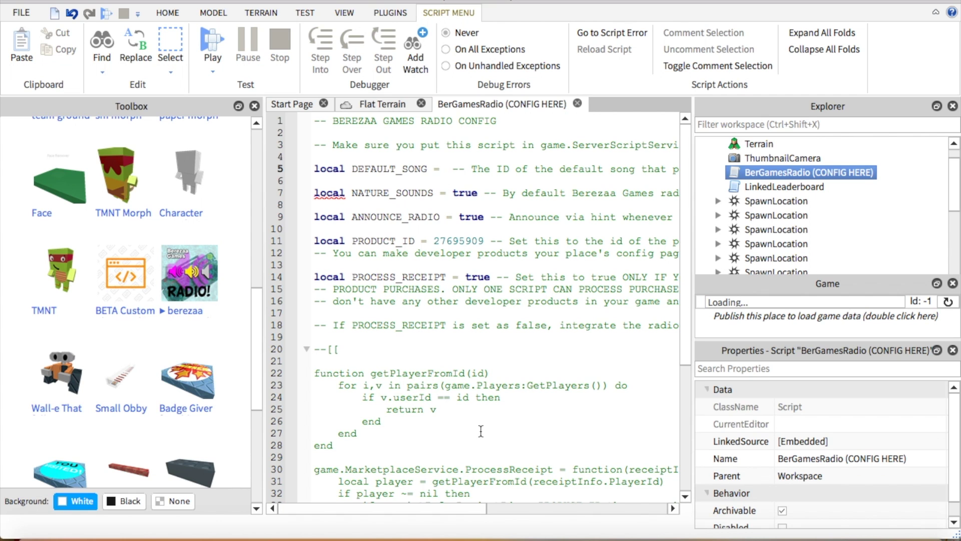
key(super+v)
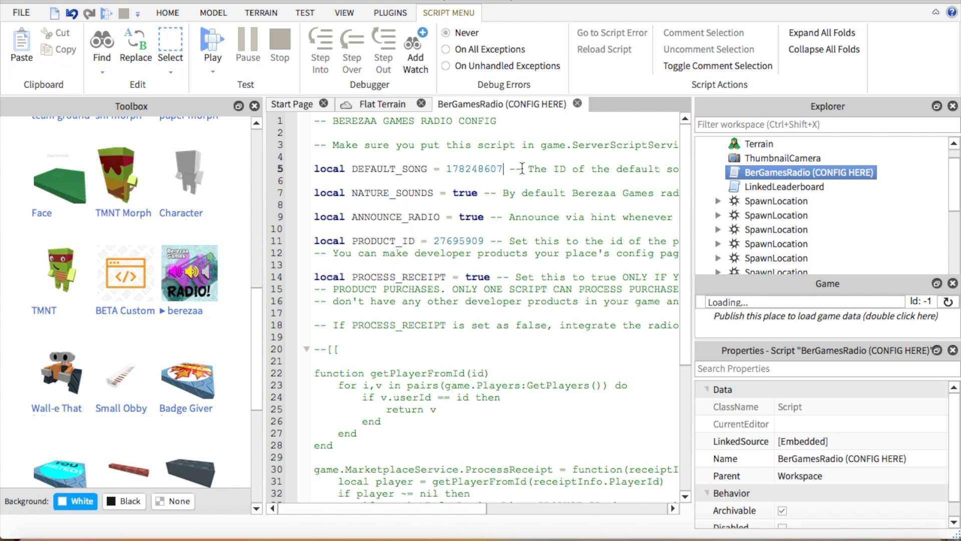
click(579, 106)
Step: Inspect the treehouse and its spawn locations from close up, inside and from a distance
right_drag(571, 217, 572, 248)
scroll(572, 249, down, 5)
scroll(572, 249, up, 5)
key(w)
scroll(572, 248, up, 8)
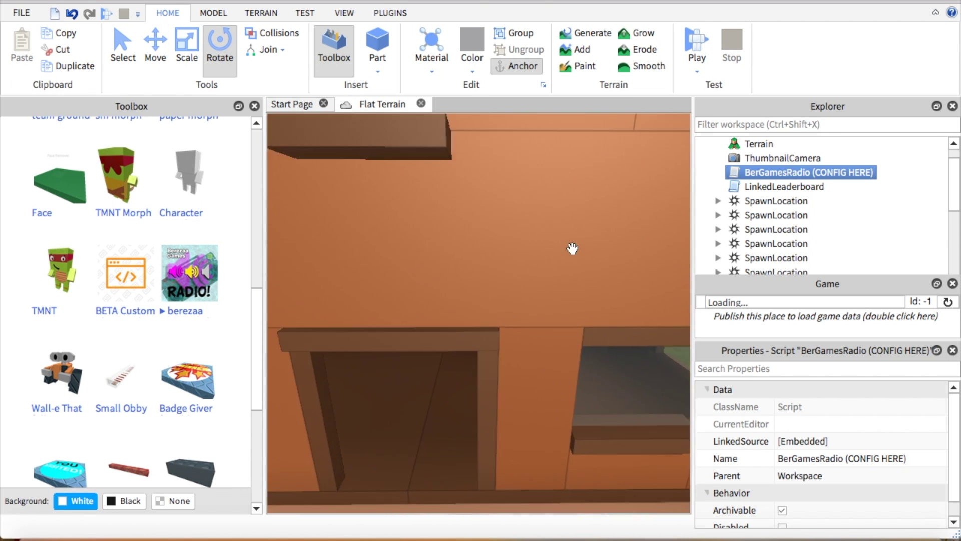
scroll(572, 248, up, 8)
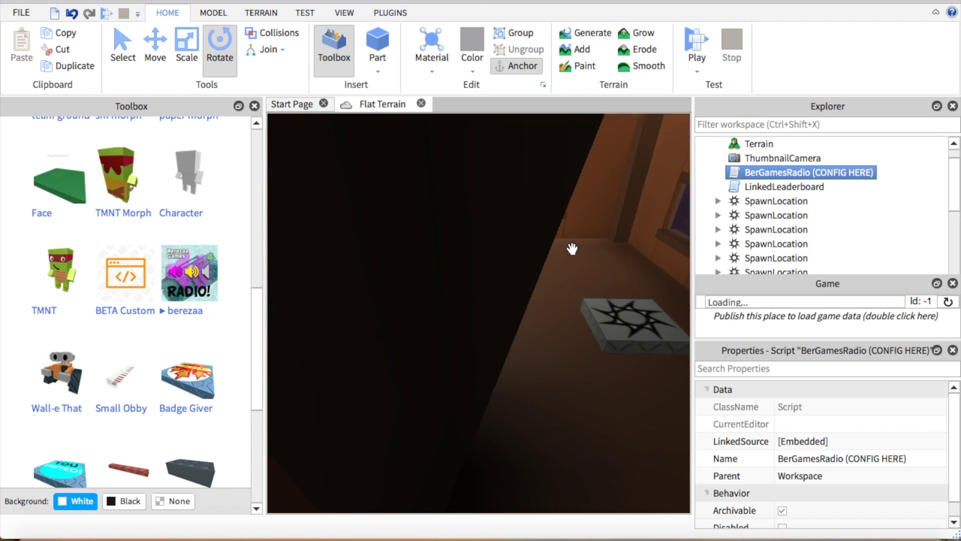
scroll(572, 248, down, 10)
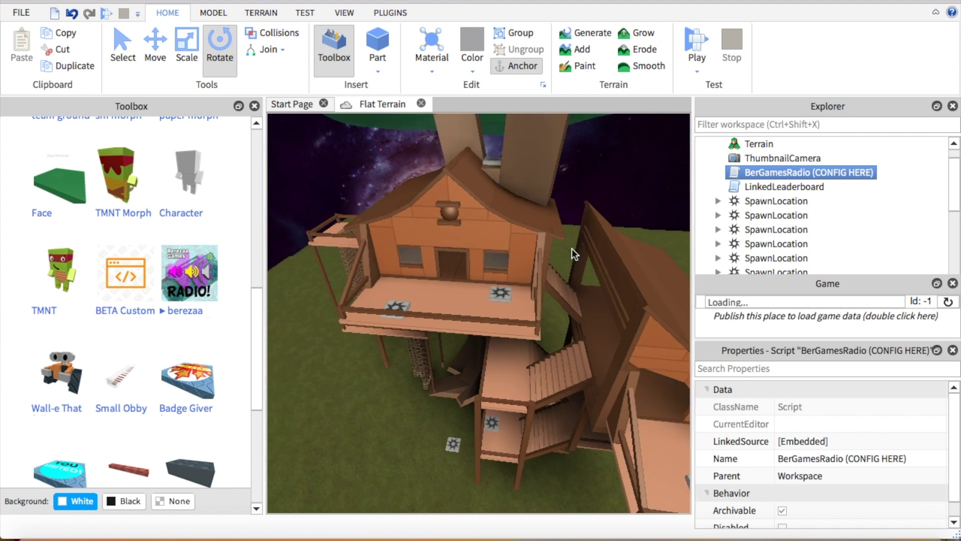
scroll(571, 248, down, 5)
right_drag(572, 249, 572, 248)
scroll(572, 249, up, 3)
scroll(572, 248, up, 3)
click(571, 249)
scroll(572, 248, down, 2)
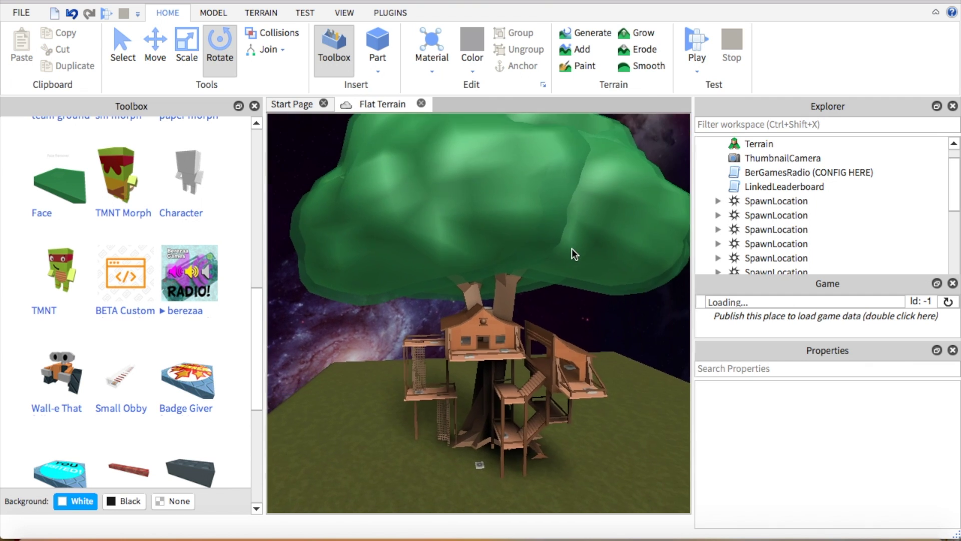
scroll(571, 248, up, 4)
Step: Playtest the place, walk the character around the treehouse deck, and equip and try the weapon in slot 2
key(F5)
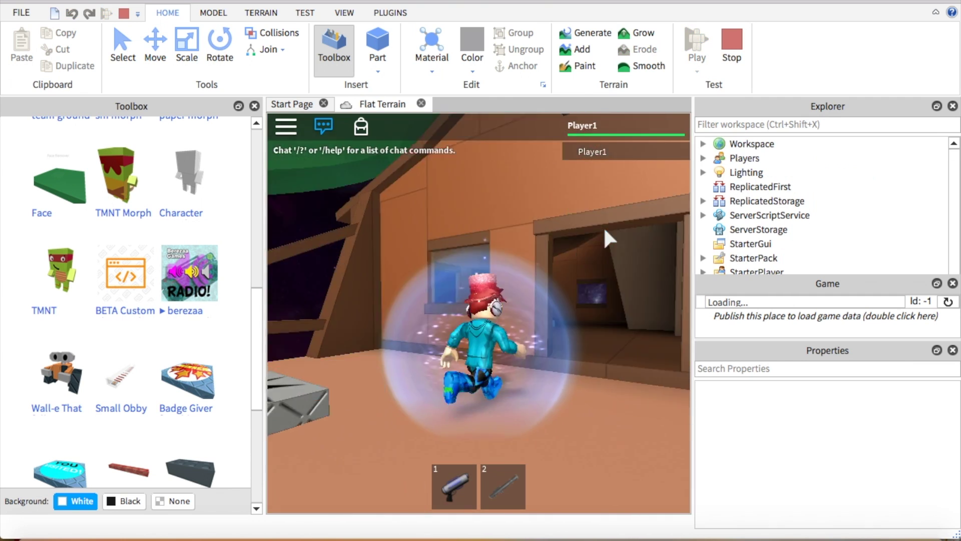
key(d)
key(s)
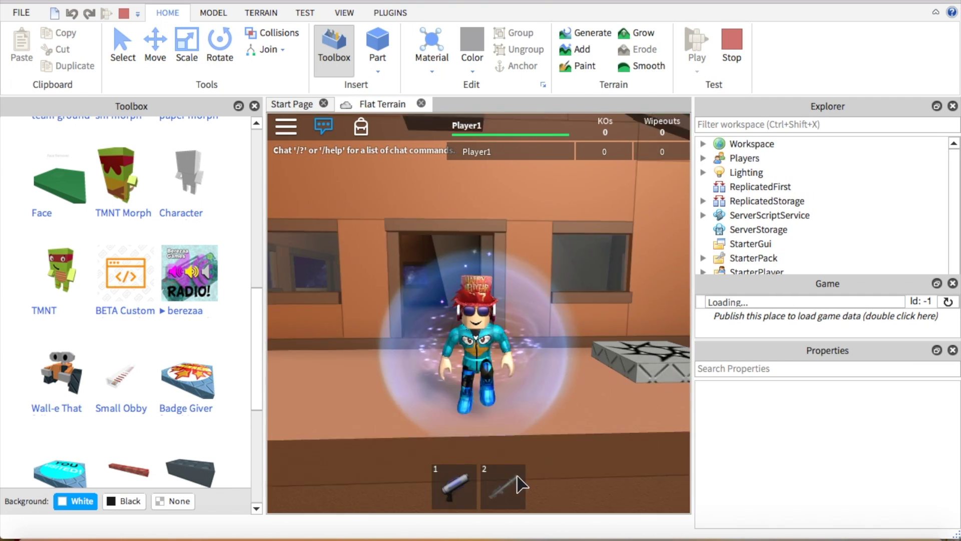
click(516, 476)
right_drag(551, 348, 525, 338)
key(w)
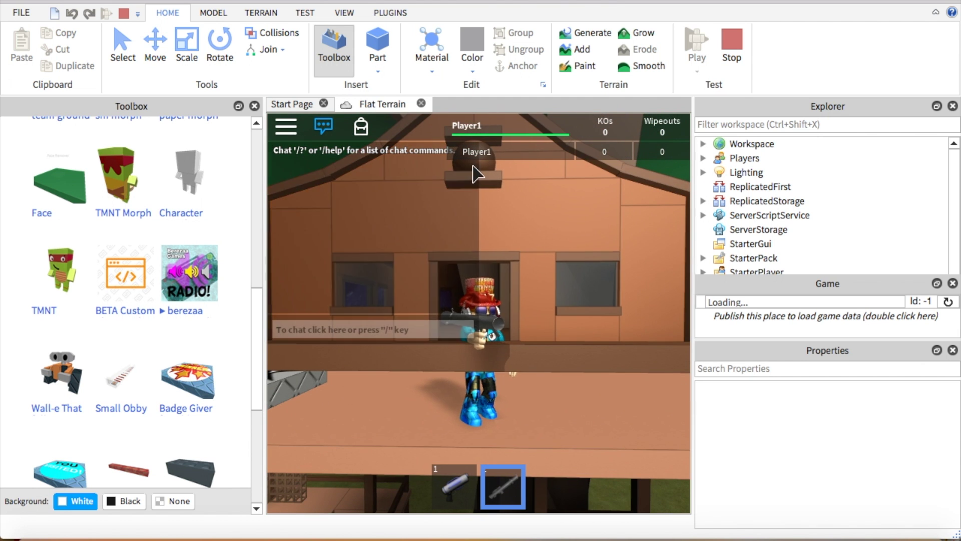
click(518, 188)
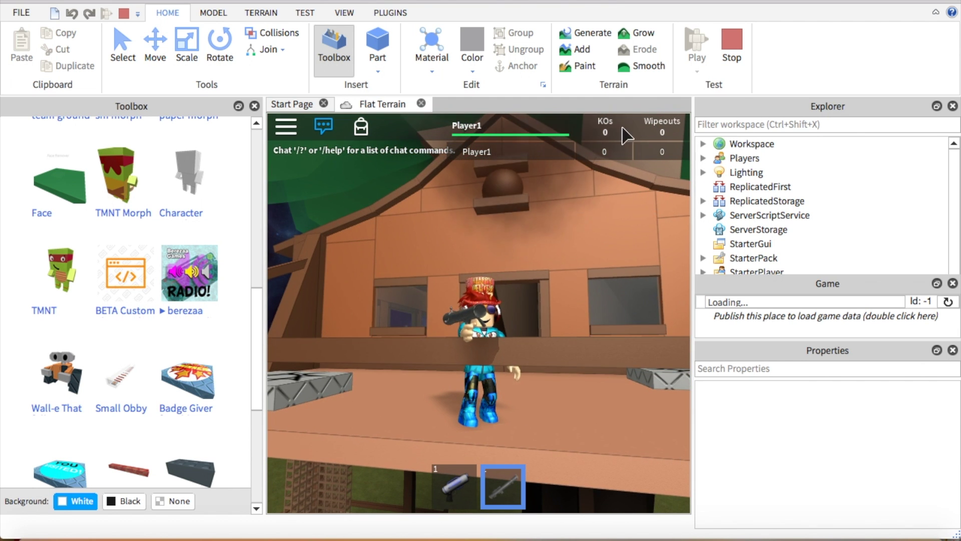